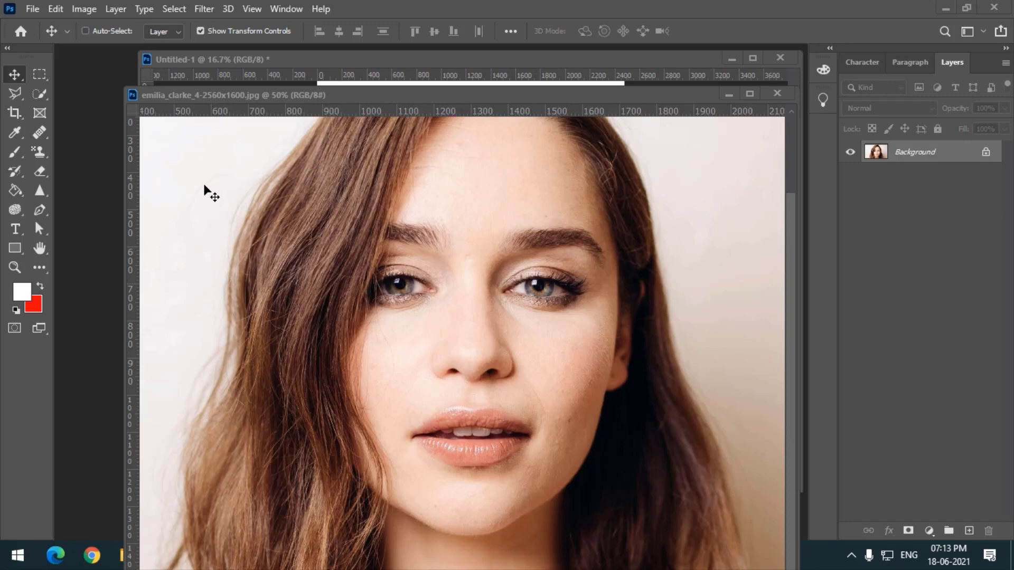
# Bring the blank Untitled-1 document to the front and enlarge its window to show the whole page.
pyautogui.click(272, 58)
pyautogui.moveTo(317, 63); pyautogui.dragTo(277, 73)
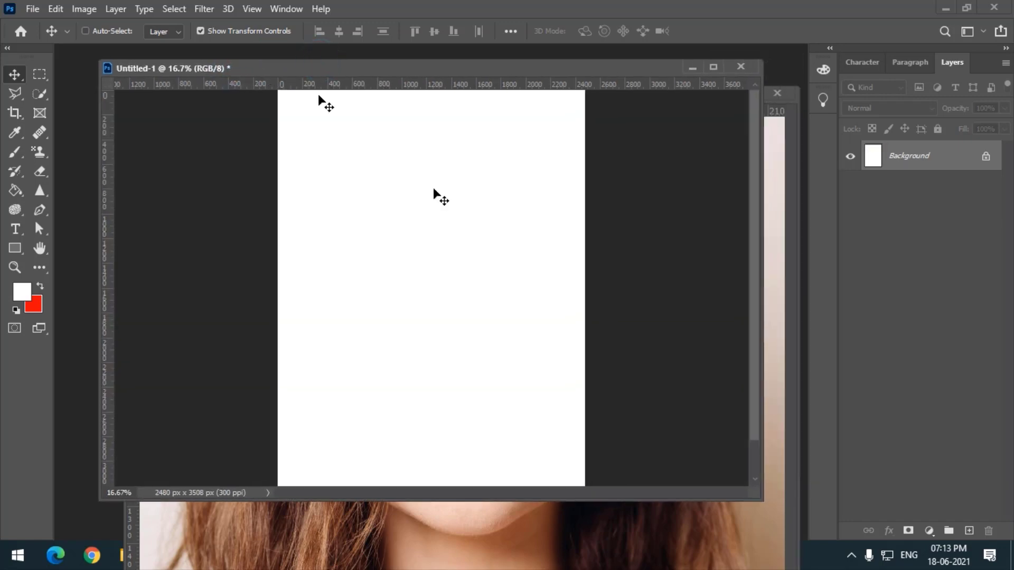
pyautogui.moveTo(754, 508); pyautogui.dragTo(772, 554)
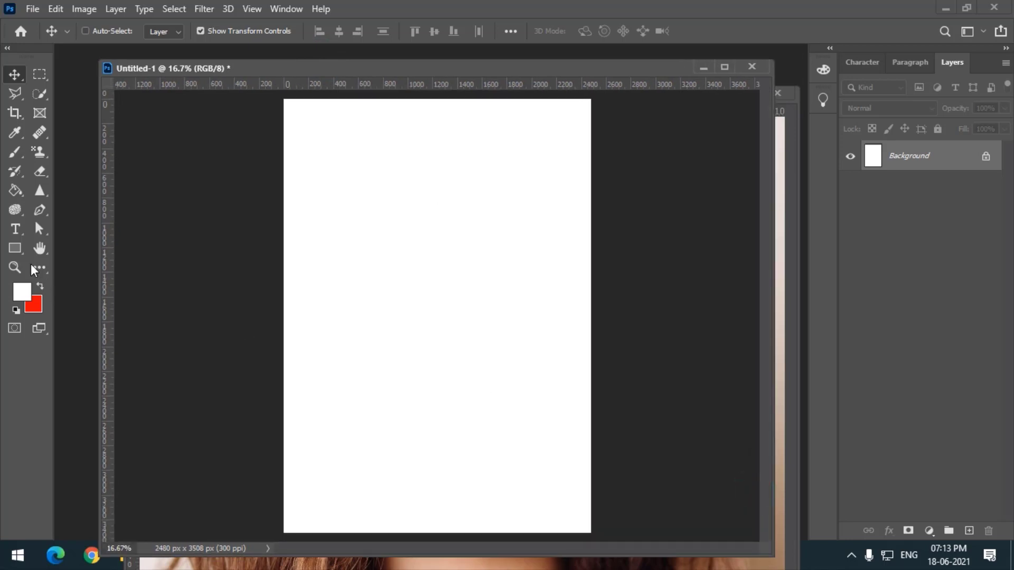
# Start a horizontal text layer near the middle of the blank page with the letter E.
pyautogui.click(14, 227)
pyautogui.click(89, 232)
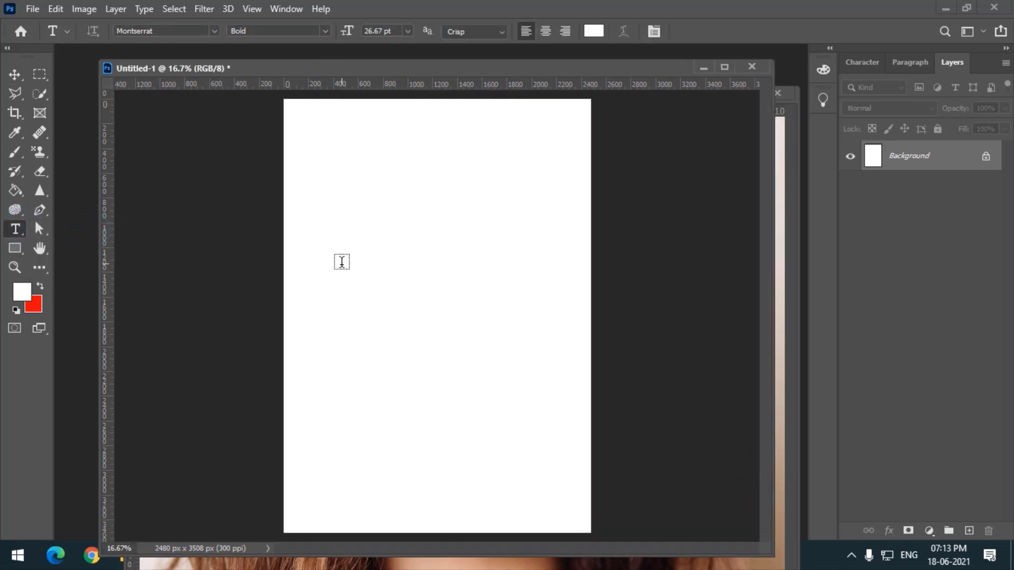
pyautogui.click(339, 265)
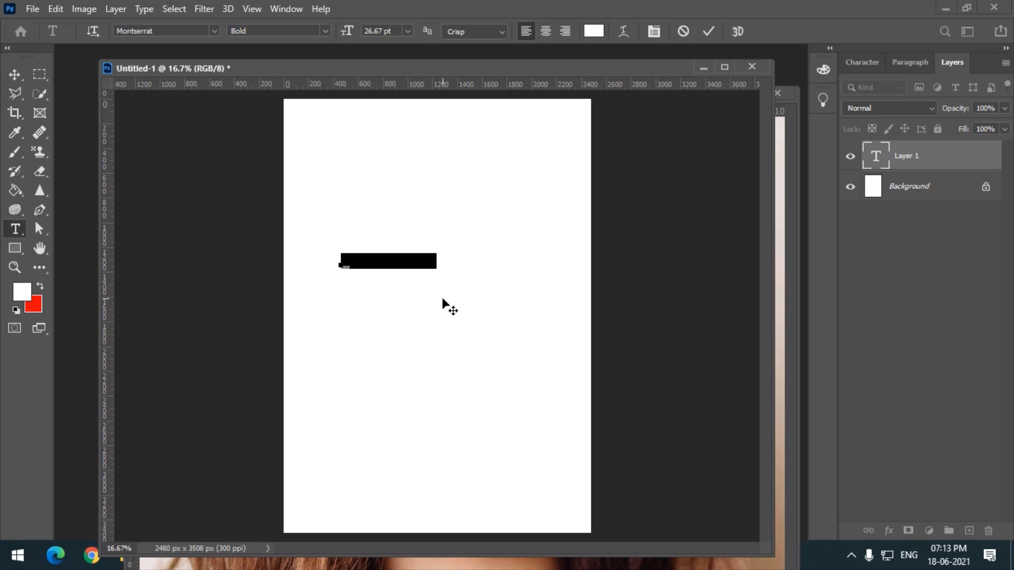
pyautogui.press('BackSpace')
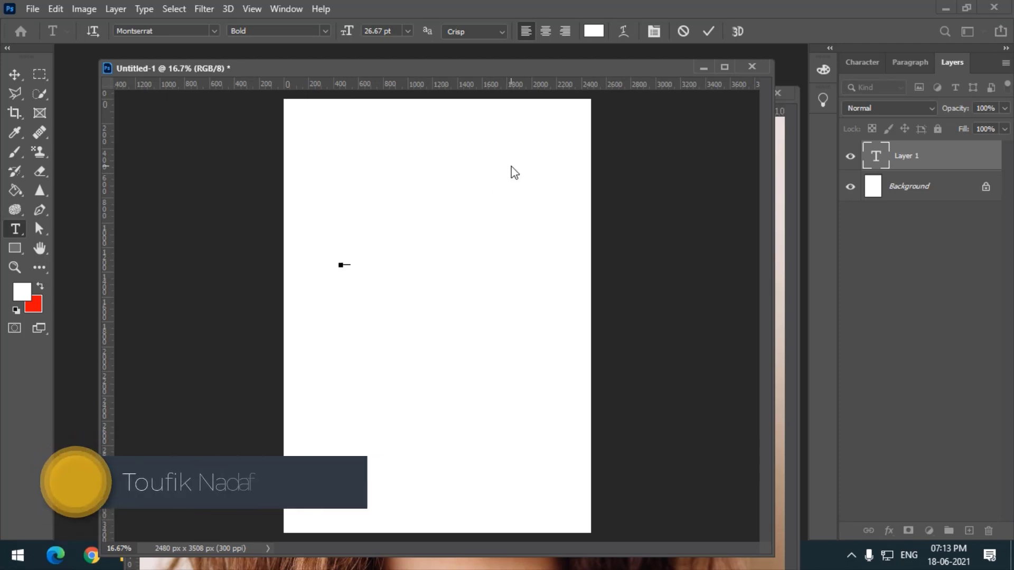
# Set the colour of the new text to black (000000).
pyautogui.hotkey('ctrl', 'a')
pyautogui.click(594, 30)
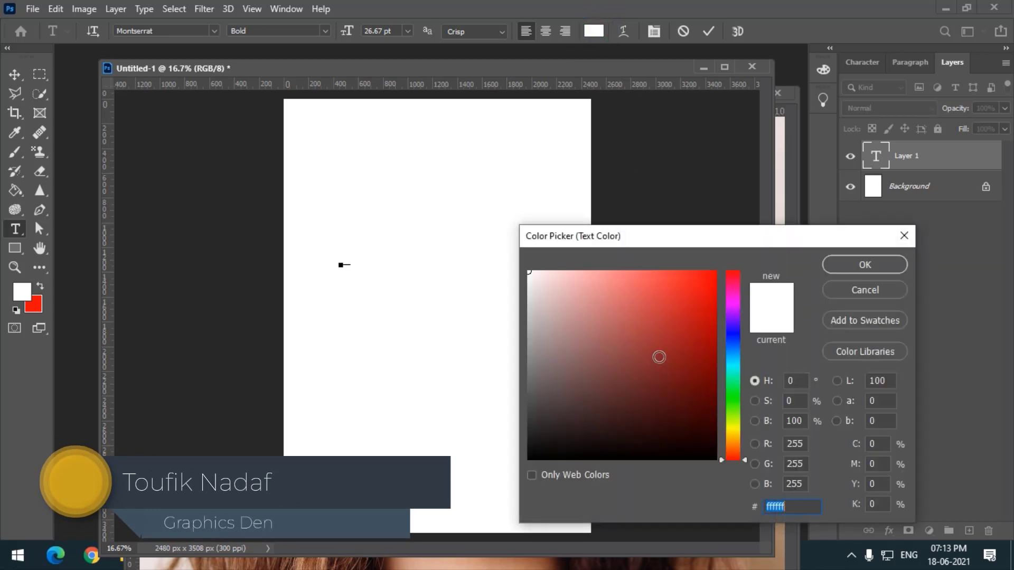
pyautogui.moveTo(623, 237); pyautogui.dragTo(583, 171)
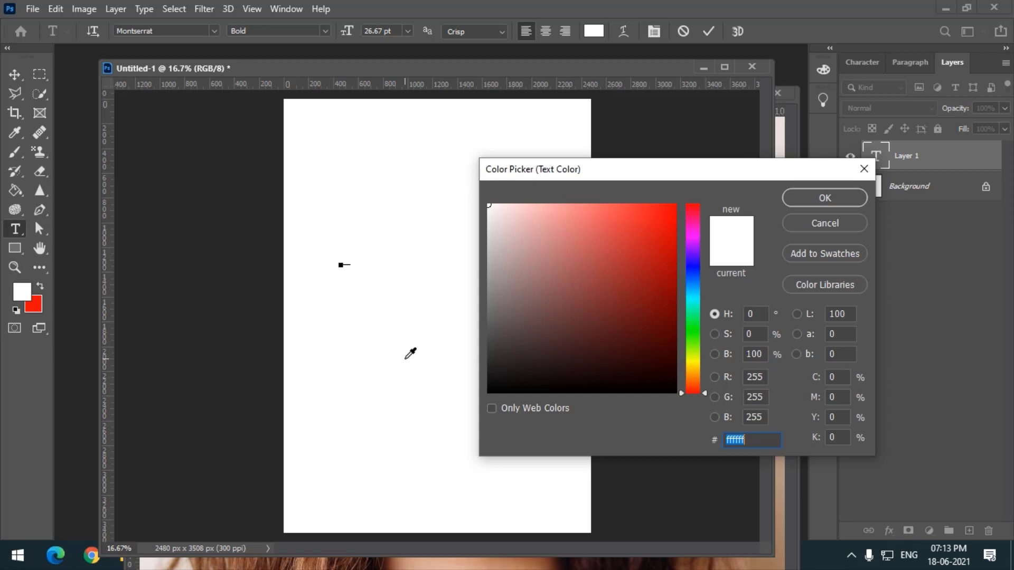
pyautogui.click(675, 389)
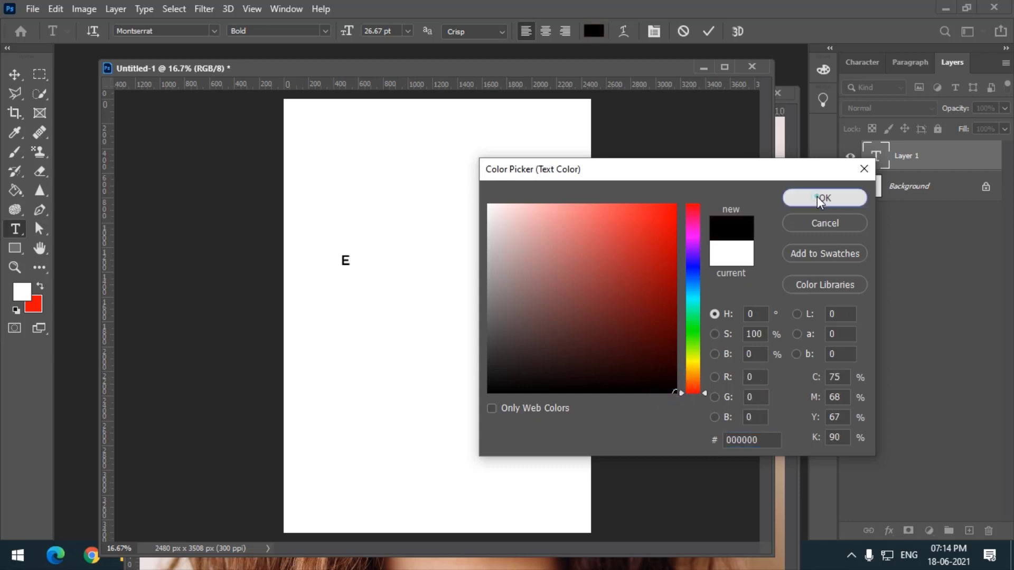
pyautogui.click(817, 196)
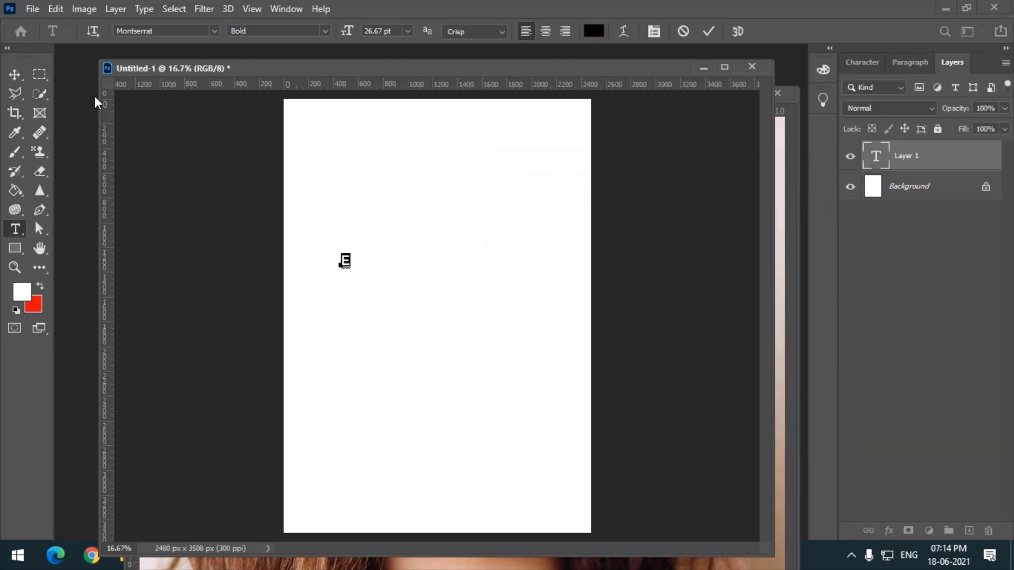
# Complete the text after the E so that it reads "Emilia".
pyautogui.click(16, 229)
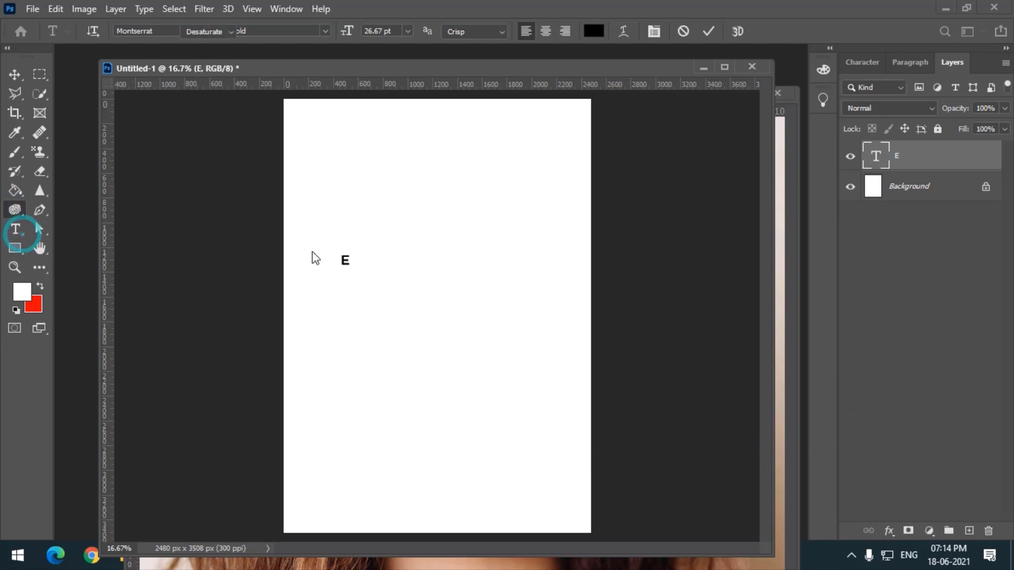
pyautogui.click(92, 233)
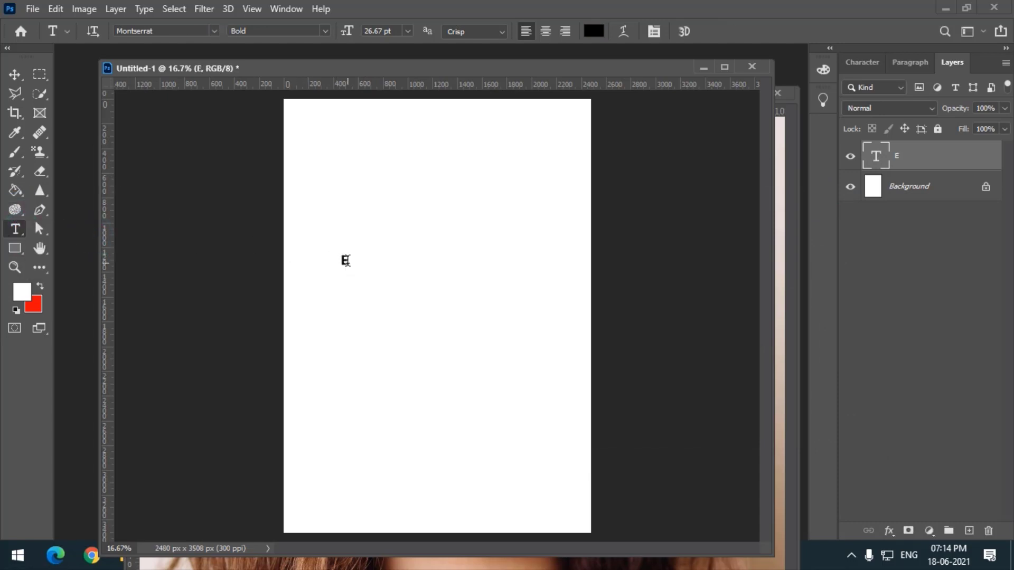
pyautogui.click(348, 261)
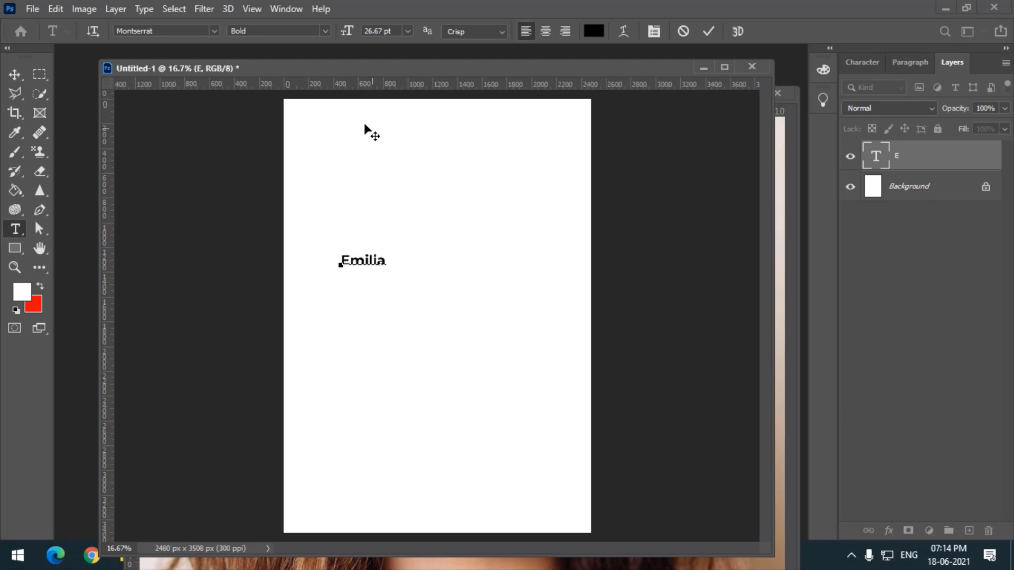
pyautogui.moveTo(323, 69)
pyautogui.mouseDown()
pyautogui.moveTo(376, 273)
pyautogui.moveTo(281, 59)
pyautogui.moveTo(311, 72)
pyautogui.mouseUp()
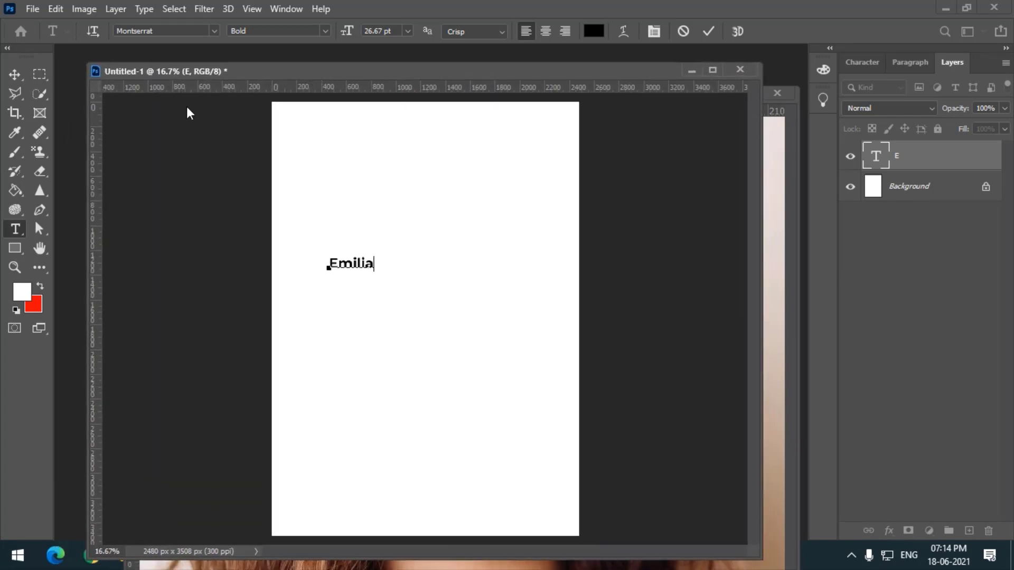
# Scale the Emilia text up to about 107 pt and place it around the middle of the page.
pyautogui.click(15, 75)
pyautogui.moveTo(374, 271); pyautogui.dragTo(494, 342)
pyautogui.press('Return')
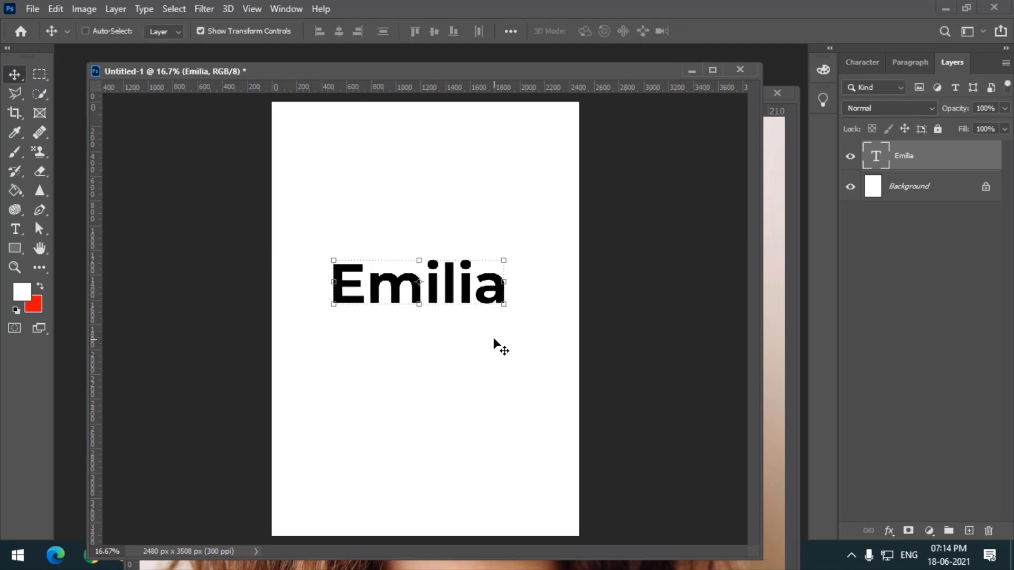
pyautogui.moveTo(469, 293); pyautogui.dragTo(466, 317)
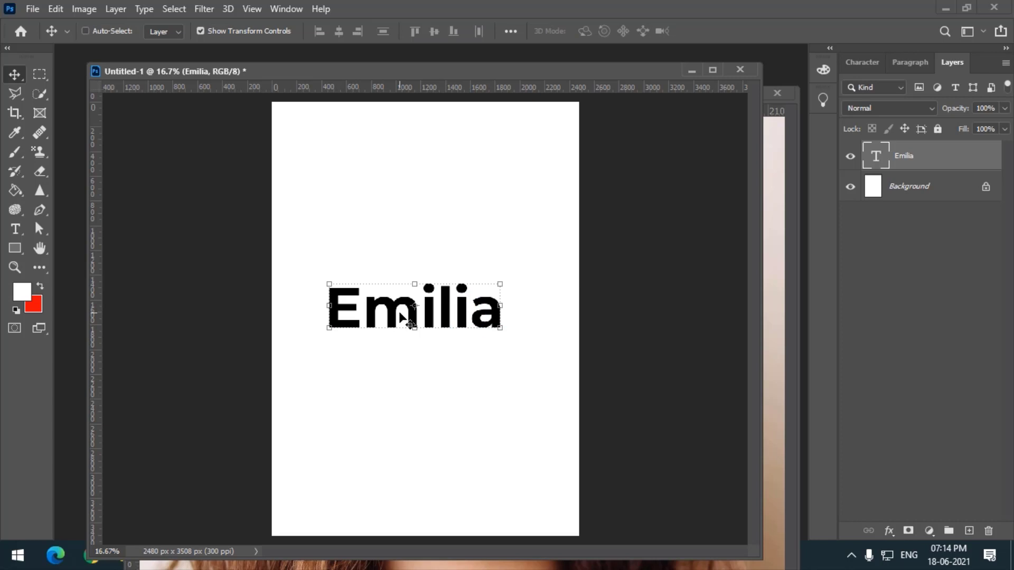
pyautogui.moveTo(385, 319); pyautogui.dragTo(380, 310)
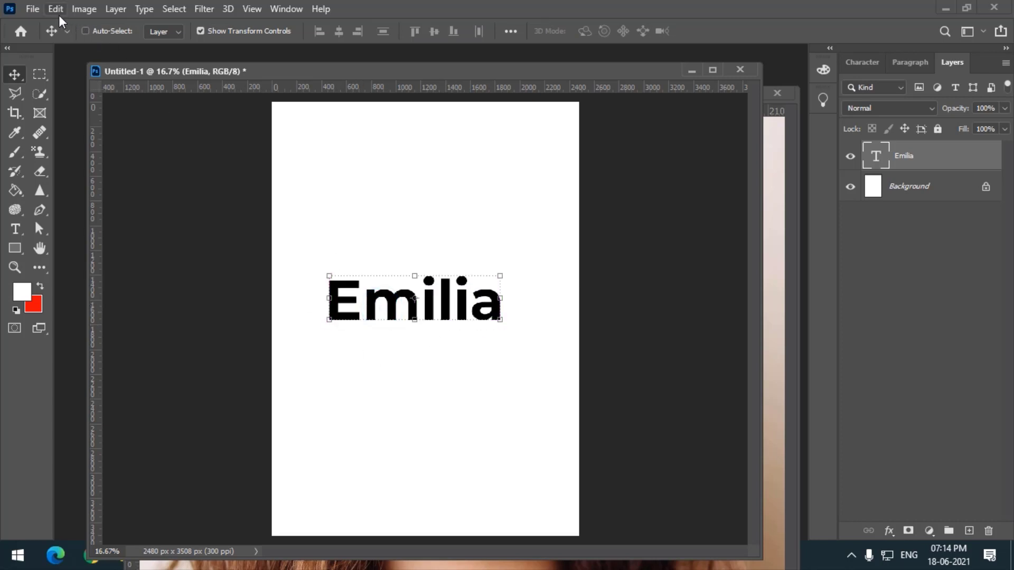
# Define a brush preset from the Emilia text and name it "Emilia".
pyautogui.click(57, 10)
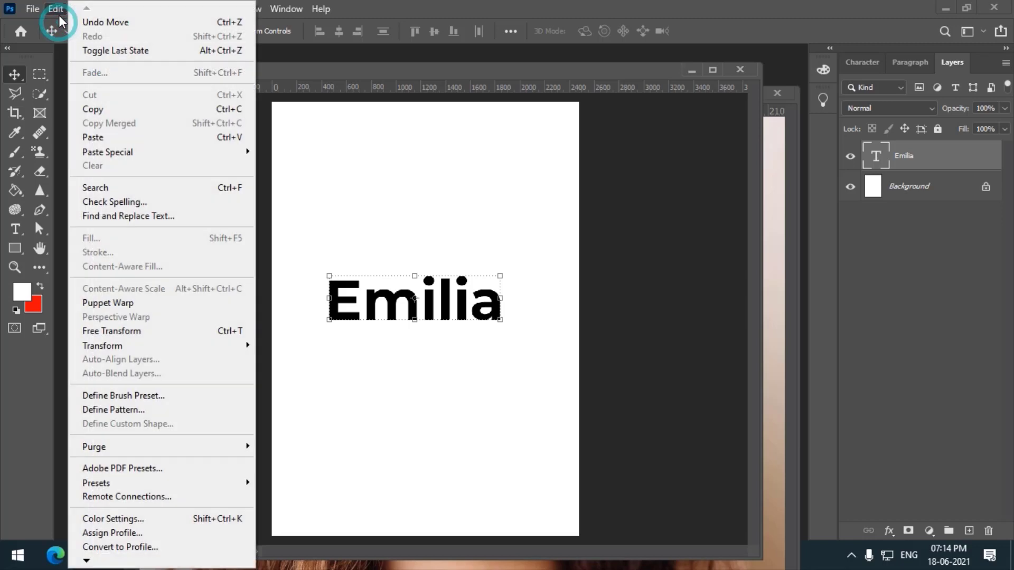
pyautogui.click(133, 400)
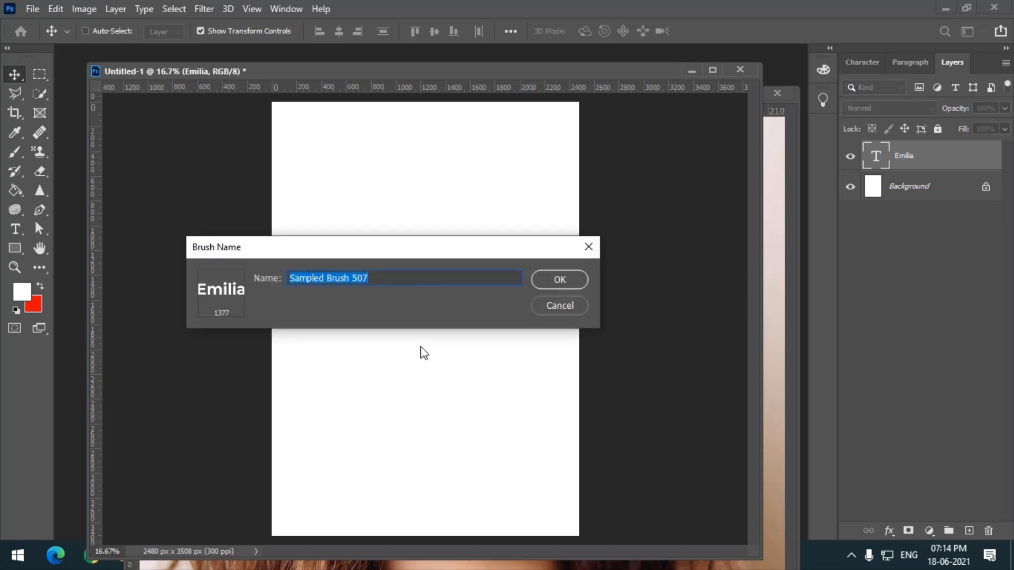
pyautogui.write('Emilia')
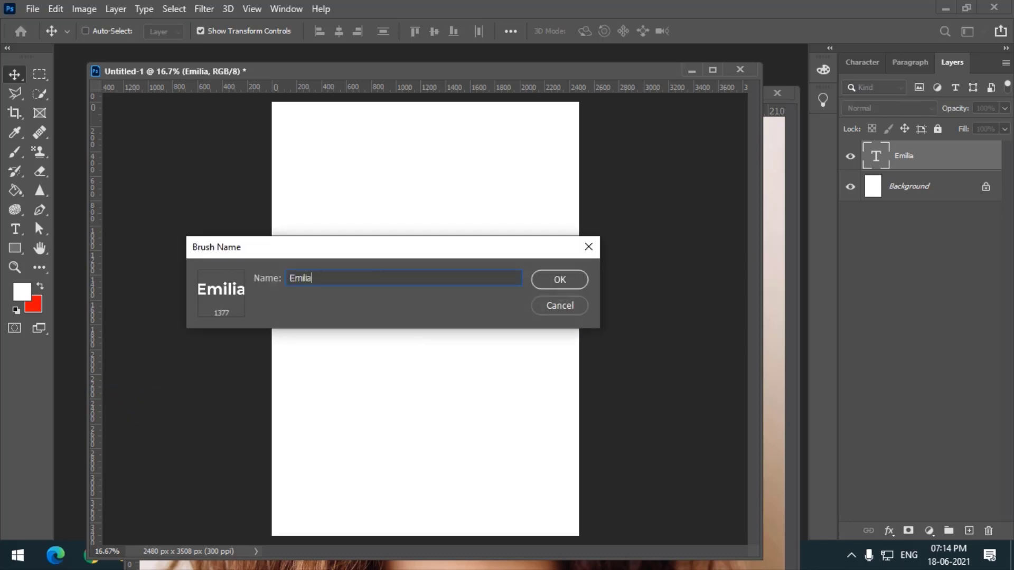
pyautogui.click(575, 278)
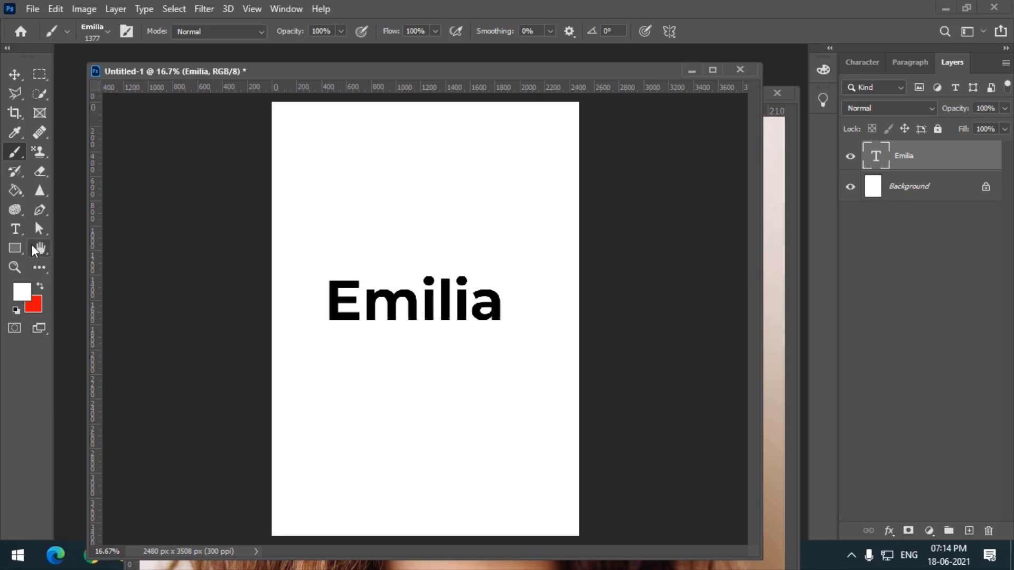
# Replace the Emilia text with "Clark" and shift it sideways towards the middle of the page.
pyautogui.click(15, 229)
pyautogui.moveTo(333, 297); pyautogui.dragTo(362, 297)
pyautogui.hotkey('ctrl', 'a')
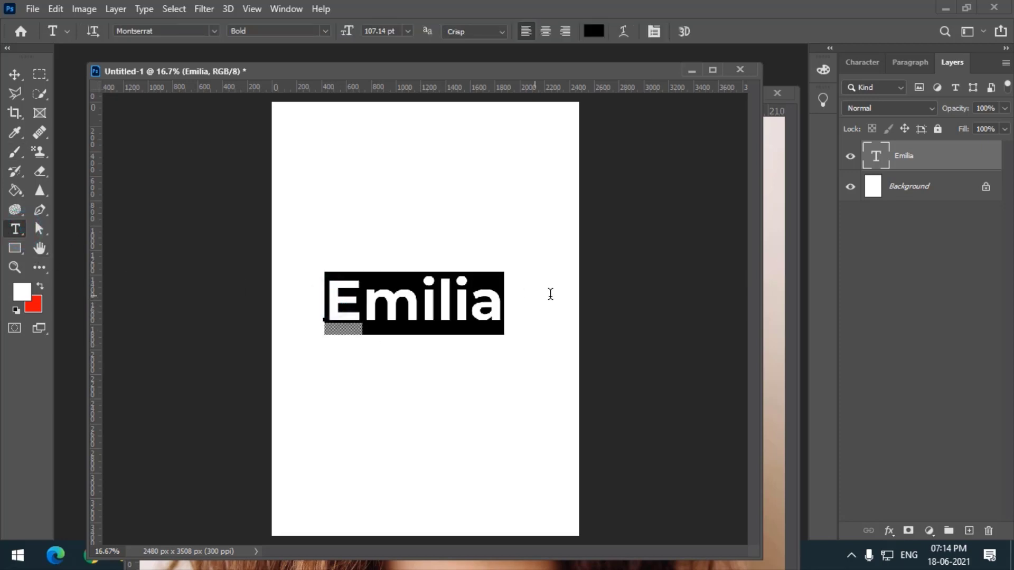
pyautogui.write('Cla')
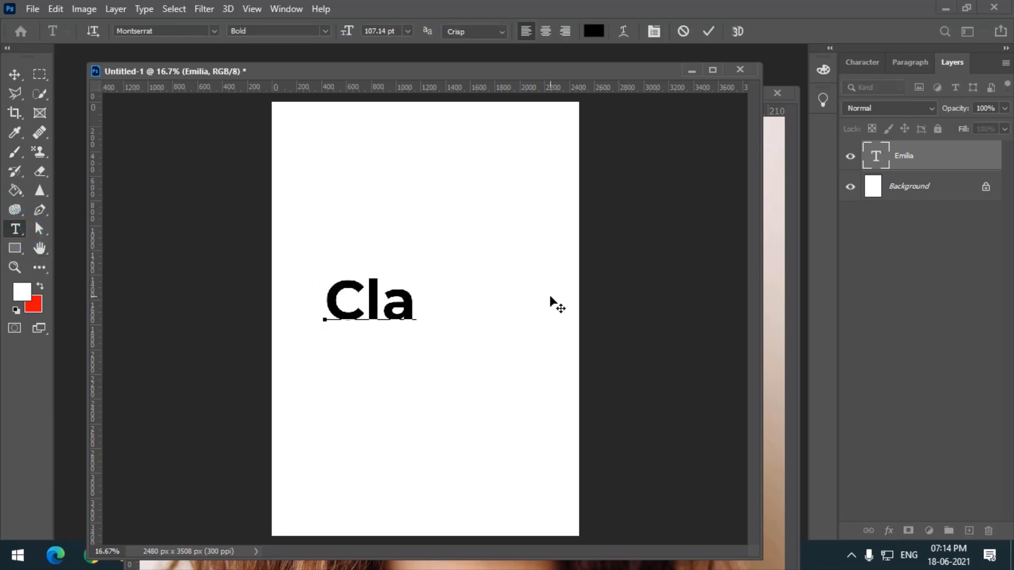
pyautogui.write('rk')
pyautogui.click(14, 75)
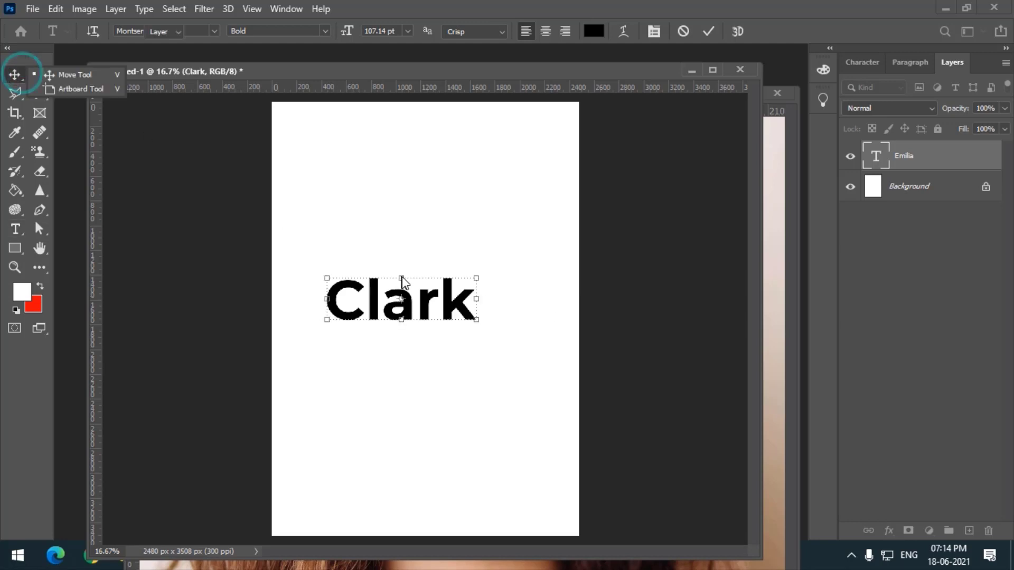
pyautogui.moveTo(406, 299); pyautogui.dragTo(422, 298)
# Define a brush preset from the Clark text and name it "Clark".
pyautogui.click(58, 9)
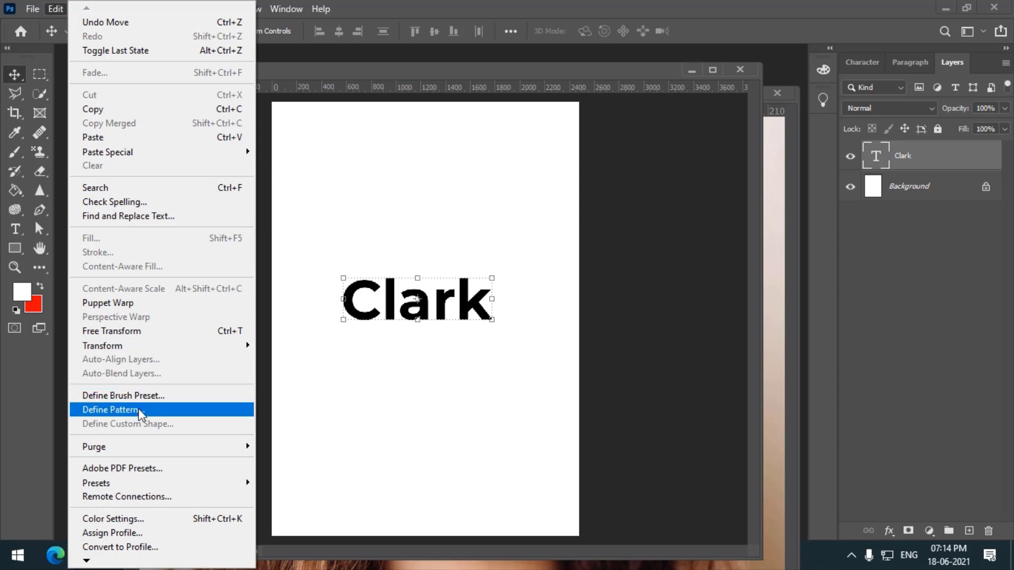
pyautogui.click(146, 396)
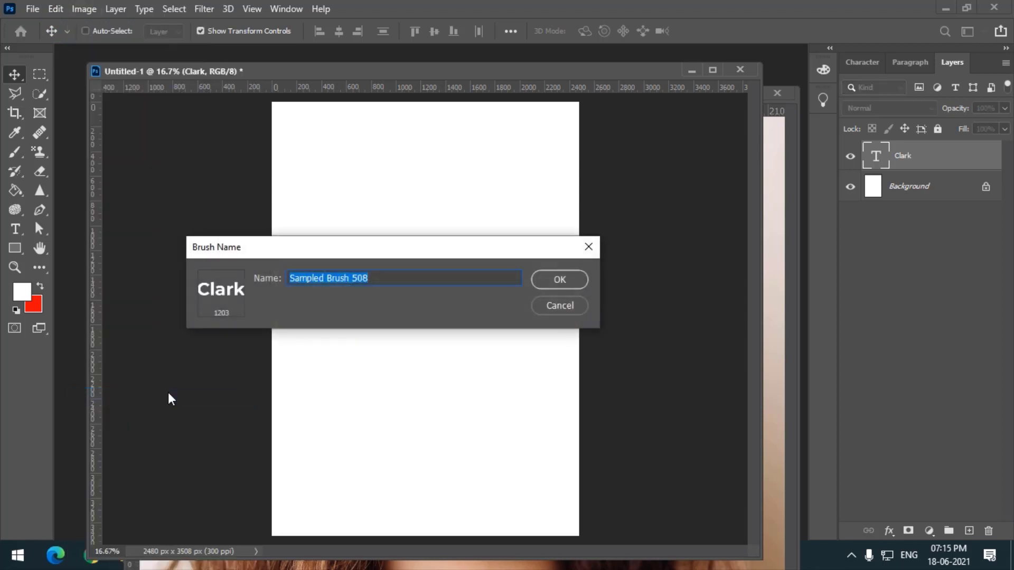
pyautogui.write('Clark')
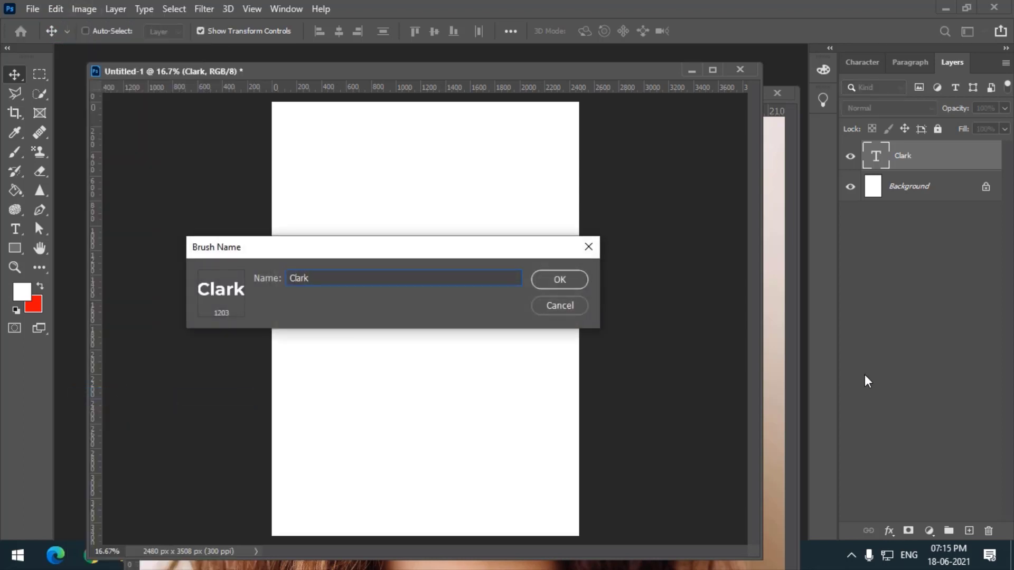
pyautogui.click(579, 284)
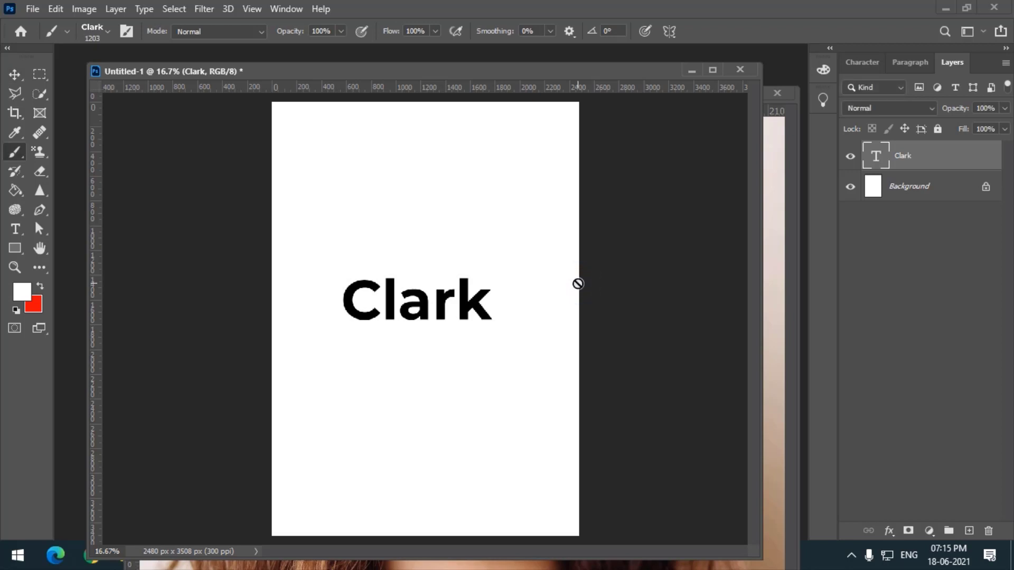
# Test the Clark brush by stamping it in red above and below the black text on the Background layer.
pyautogui.click(960, 189)
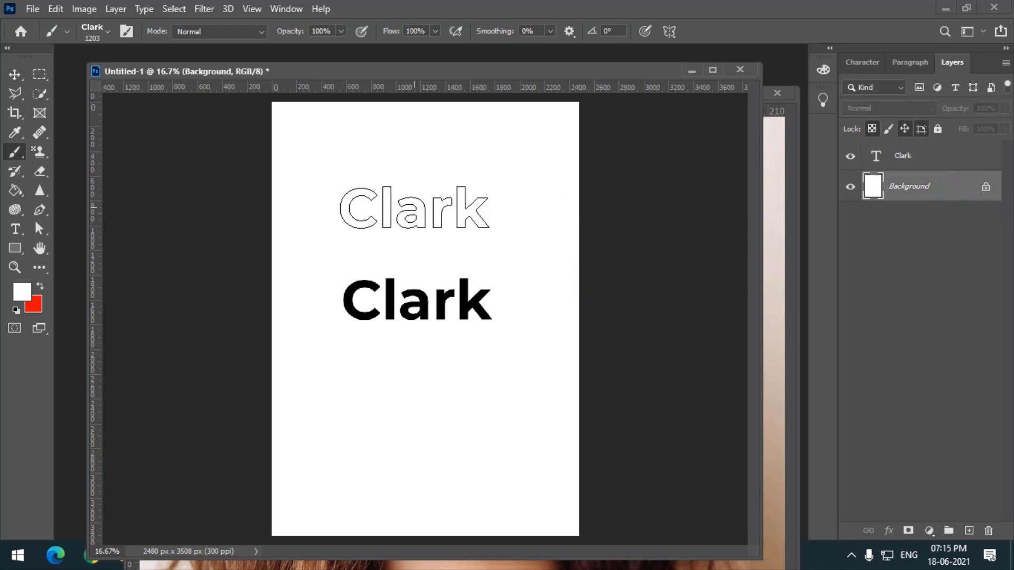
pyautogui.press('x')
pyautogui.click(417, 185)
pyautogui.click(432, 426)
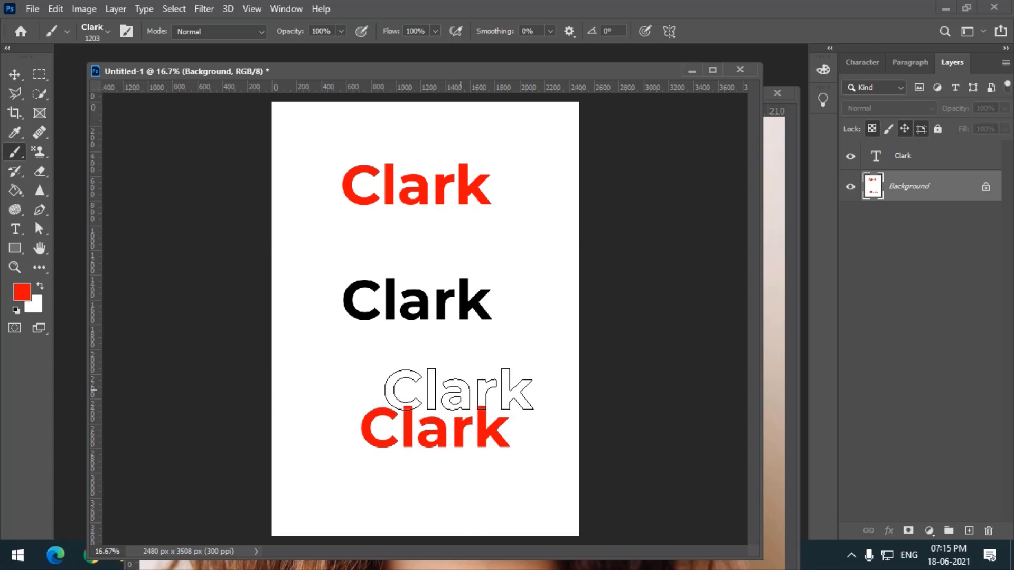
# Close the Untitled-1 document without saving its changes.
pyautogui.click(745, 69)
pyautogui.click(515, 217)
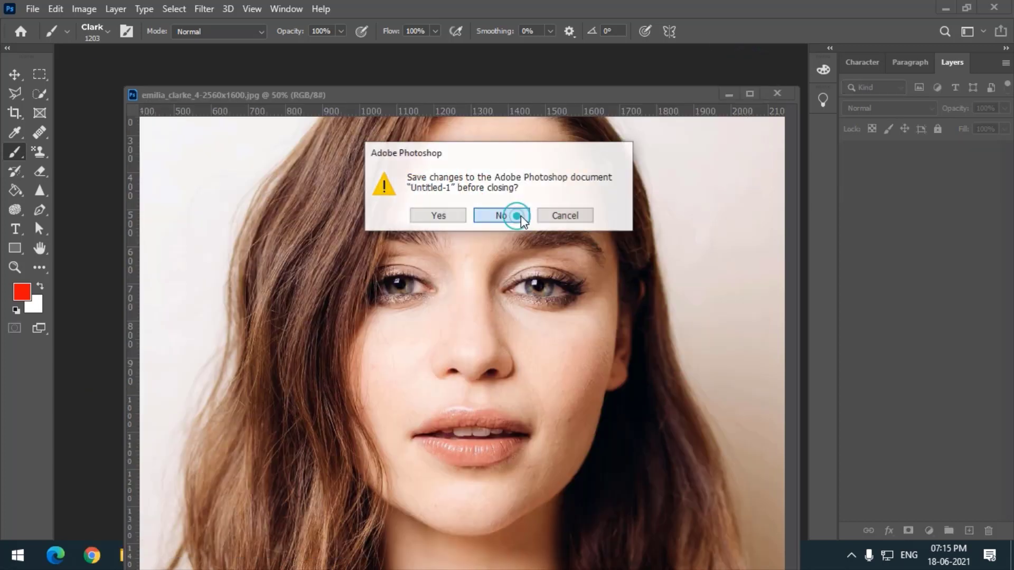
pyautogui.moveTo(434, 99); pyautogui.dragTo(424, 86)
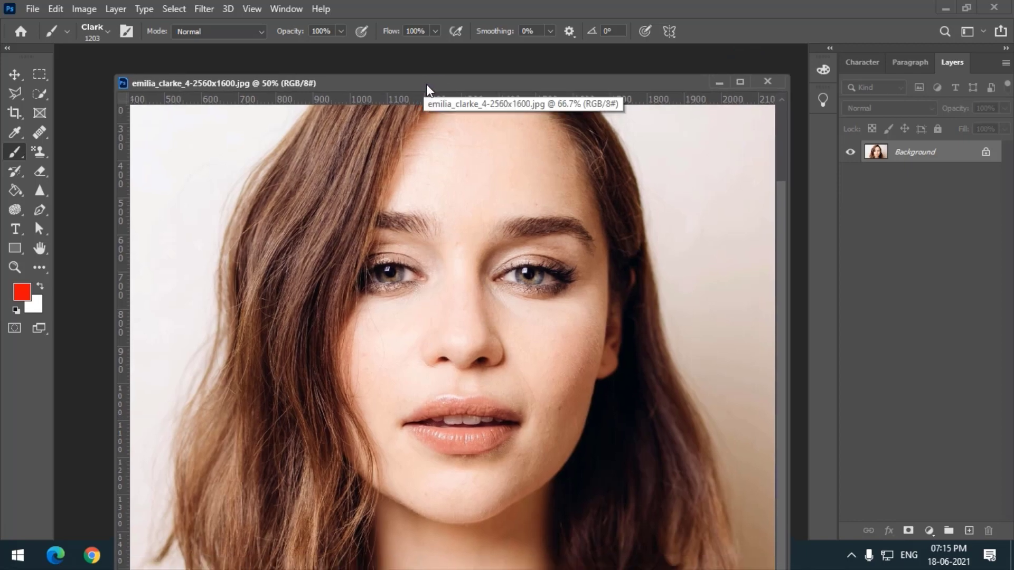
# Select the woman's hair, face and neck in the portrait with the Quick Selection tool.
pyautogui.hotkey('ctrl', '-')
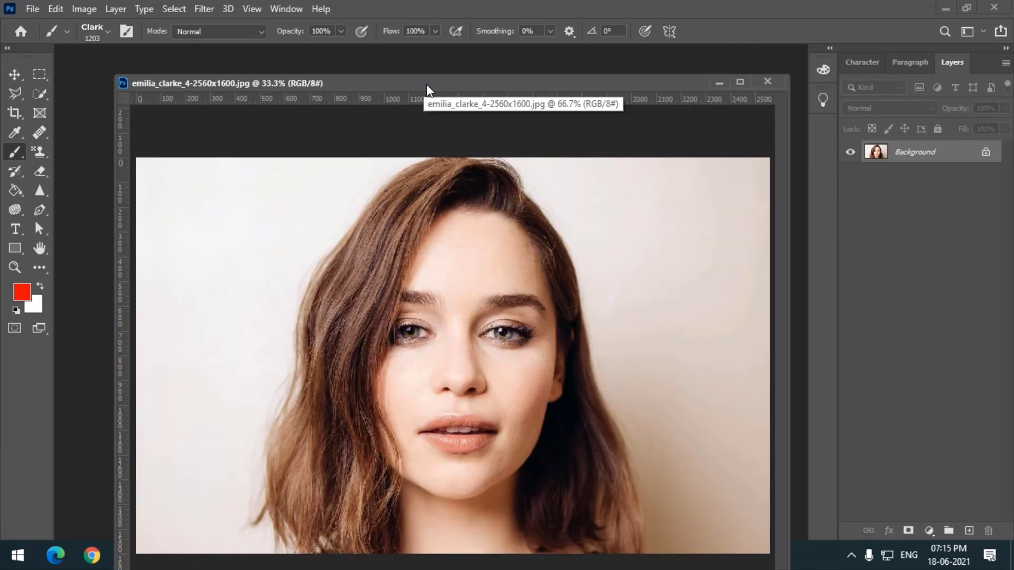
pyautogui.moveTo(426, 84); pyautogui.dragTo(396, 67)
pyautogui.click(41, 96)
pyautogui.rightClick(43, 96)
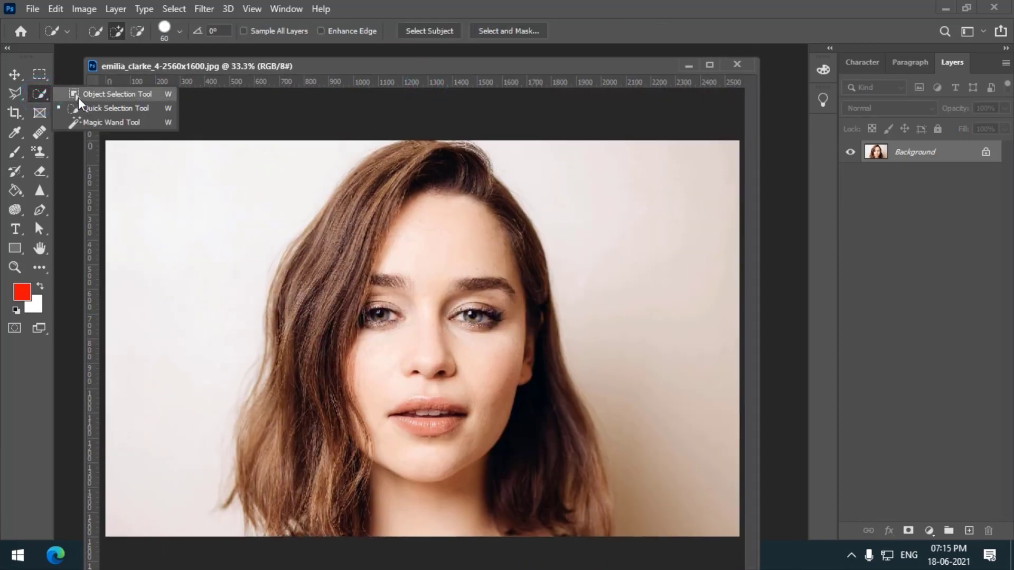
pyautogui.click(94, 108)
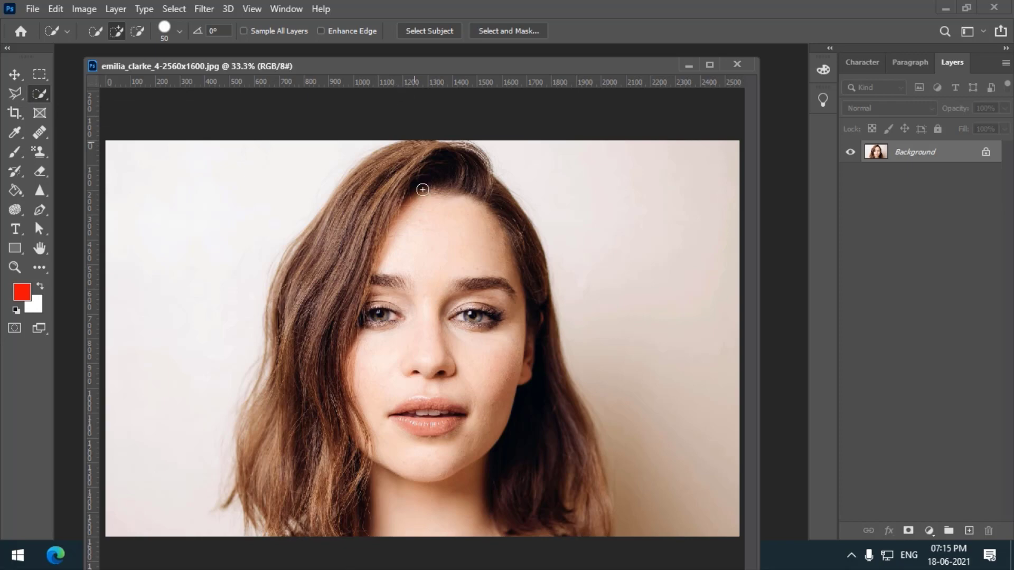
pyautogui.moveTo(424, 159)
pyautogui.mouseDown()
pyautogui.moveTo(336, 412)
pyautogui.moveTo(335, 512)
pyautogui.mouseUp()
pyautogui.moveTo(332, 237)
pyautogui.mouseDown()
pyautogui.moveTo(287, 463)
pyautogui.moveTo(270, 410)
pyautogui.moveTo(256, 482)
pyautogui.moveTo(542, 523)
pyautogui.moveTo(551, 495)
pyautogui.moveTo(587, 506)
pyautogui.moveTo(592, 534)
pyautogui.moveTo(587, 459)
pyautogui.moveTo(600, 517)
pyautogui.moveTo(602, 496)
pyautogui.moveTo(608, 518)
pyautogui.mouseUp()
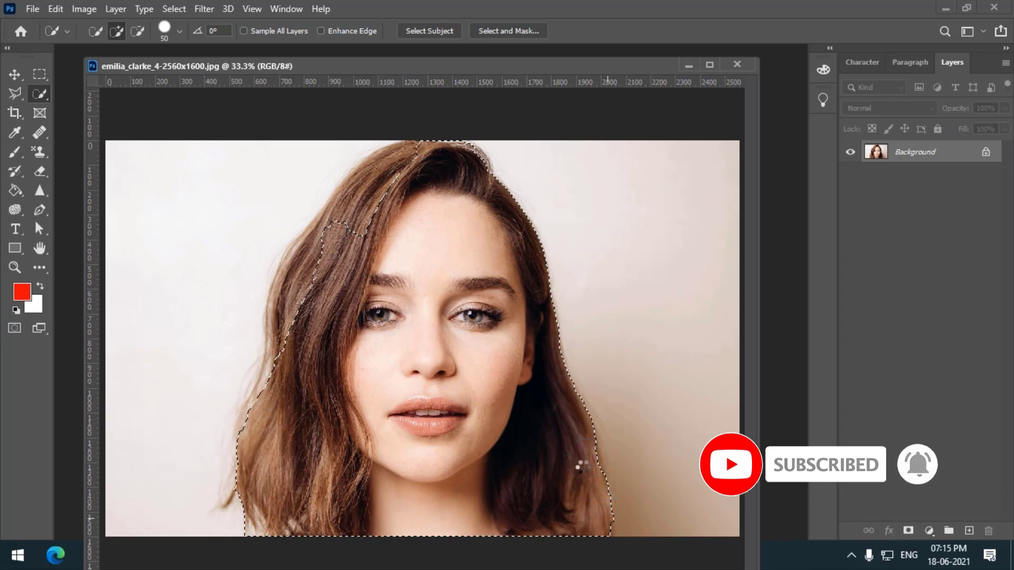
pyautogui.moveTo(354, 267)
pyautogui.mouseDown()
pyautogui.moveTo(370, 183)
pyautogui.moveTo(306, 281)
pyautogui.moveTo(287, 335)
pyautogui.moveTo(296, 254)
pyautogui.moveTo(303, 283)
pyautogui.mouseUp()
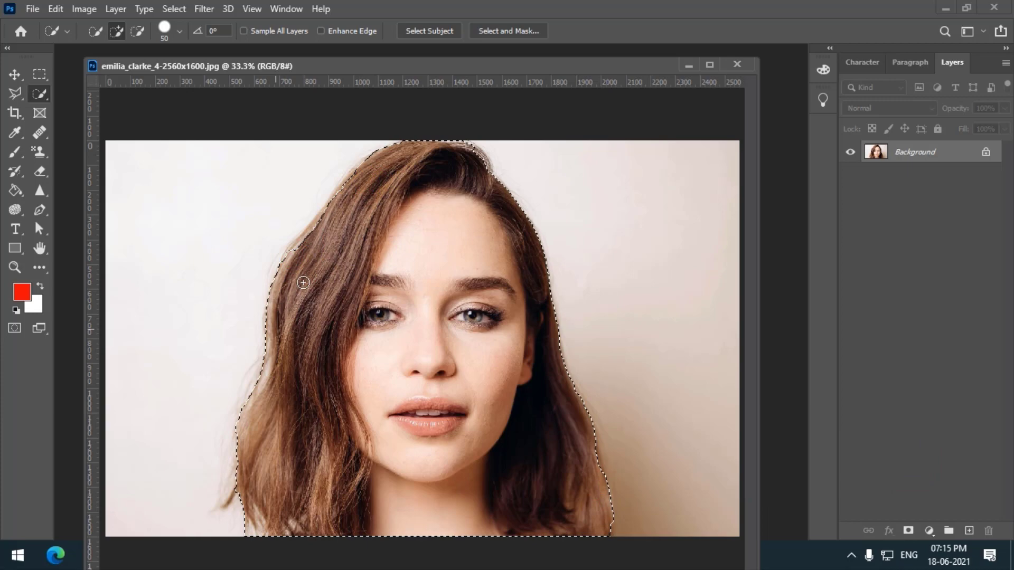
pyautogui.click(319, 226)
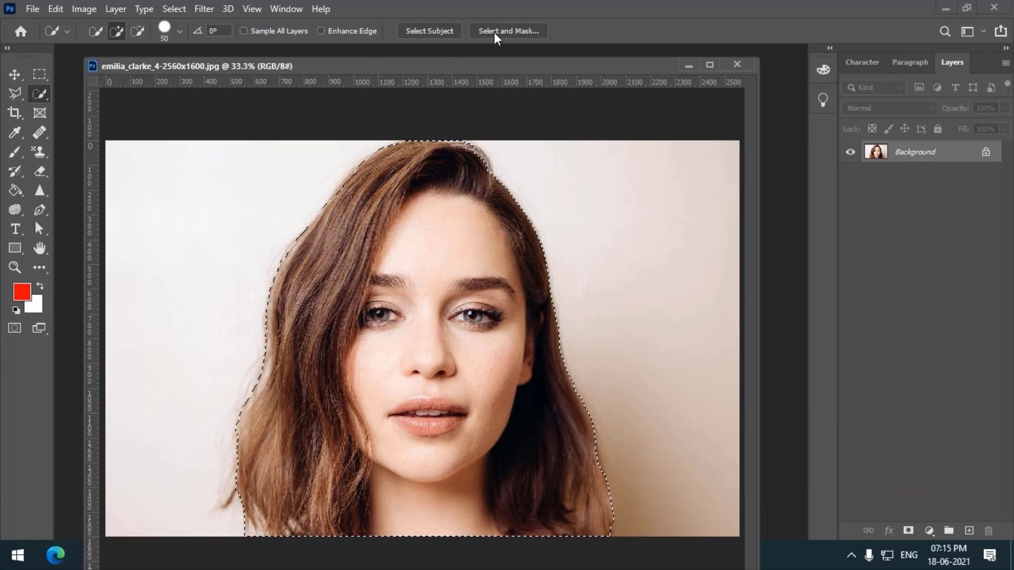
# Refine the selection's hair outline with the Refine Edge Brush in Select and Mask, and apply the result.
pyautogui.click(507, 31)
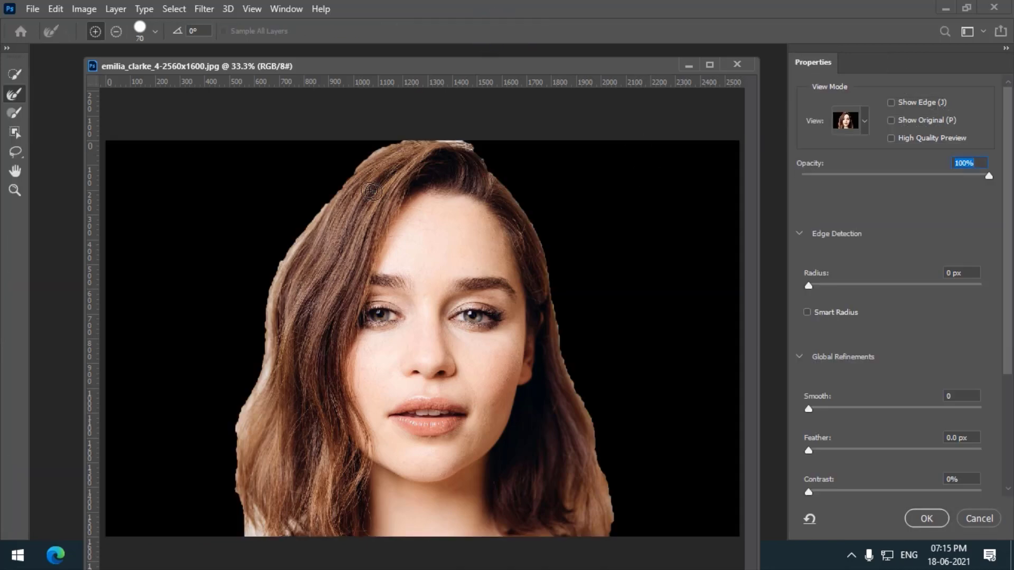
pyautogui.click(16, 95)
pyautogui.moveTo(228, 475)
pyautogui.mouseDown()
pyautogui.moveTo(290, 252)
pyautogui.moveTo(393, 150)
pyautogui.moveTo(449, 146)
pyautogui.moveTo(516, 182)
pyautogui.moveTo(604, 471)
pyautogui.moveTo(611, 544)
pyautogui.moveTo(626, 477)
pyautogui.mouseUp()
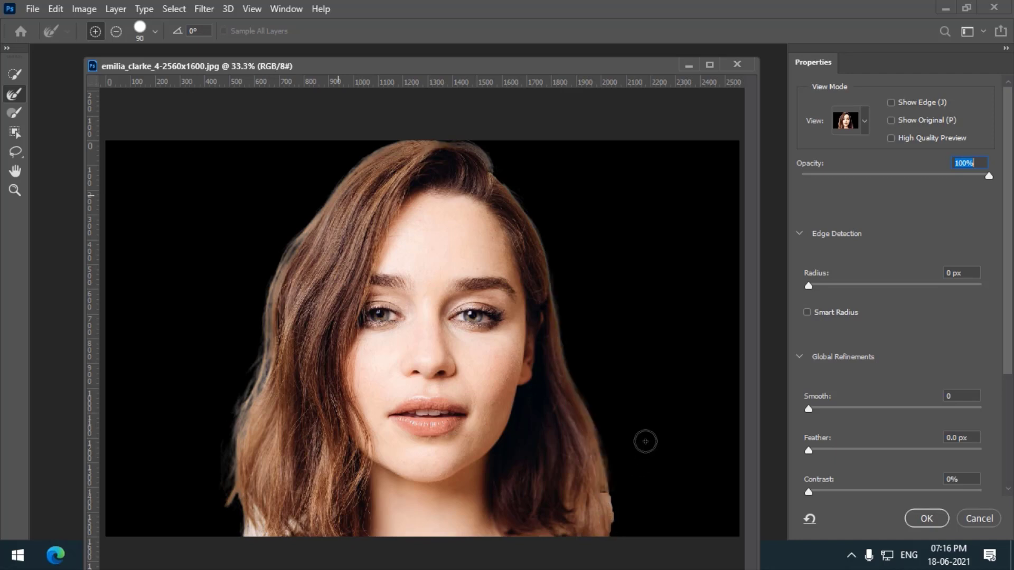
pyautogui.click(926, 520)
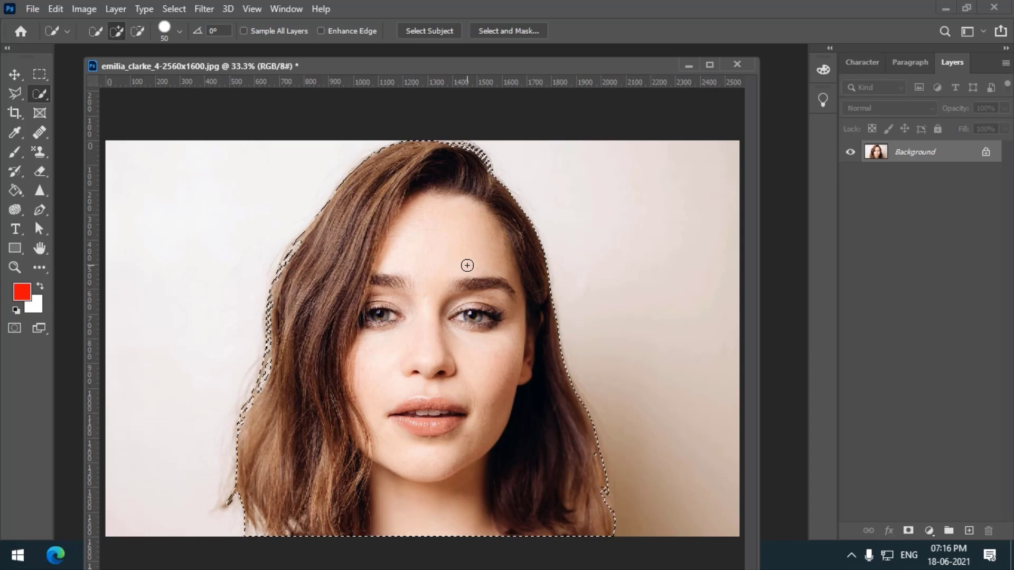
pyautogui.click(945, 9)
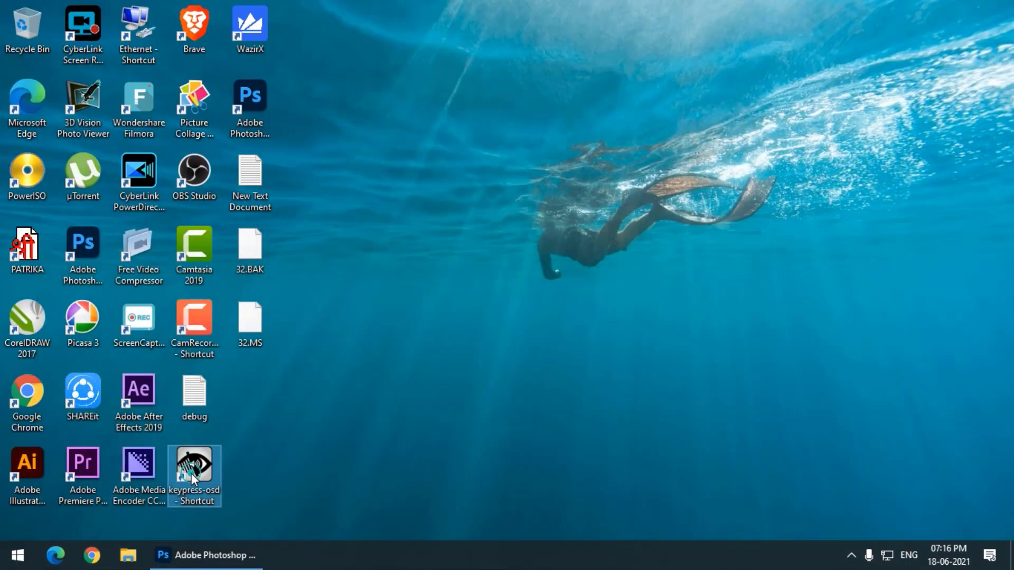
pyautogui.click(222, 558)
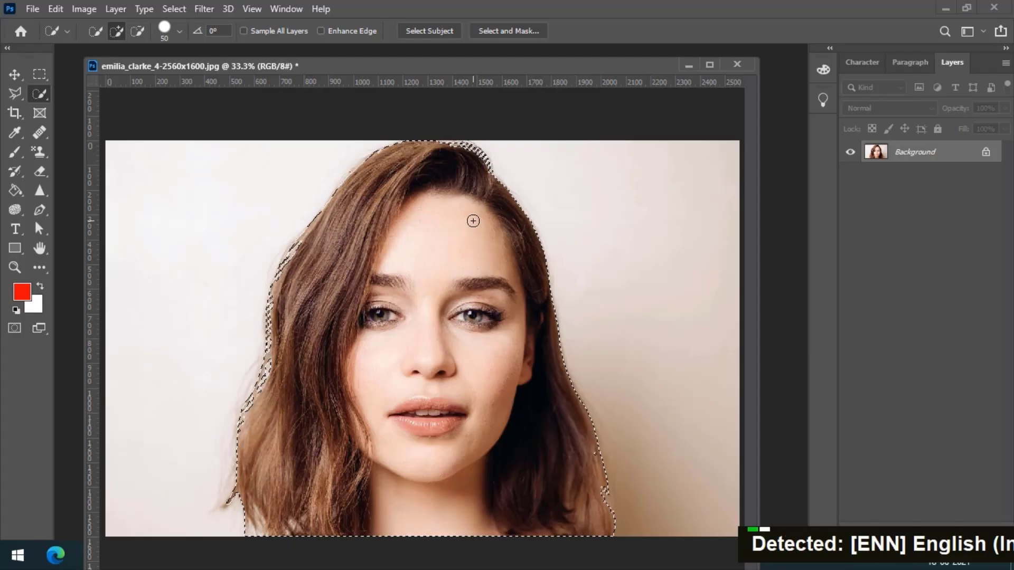
# Copy the selected woman onto her own layer and delete the original Background layer.
pyautogui.hotkey('ctrl', 'c')
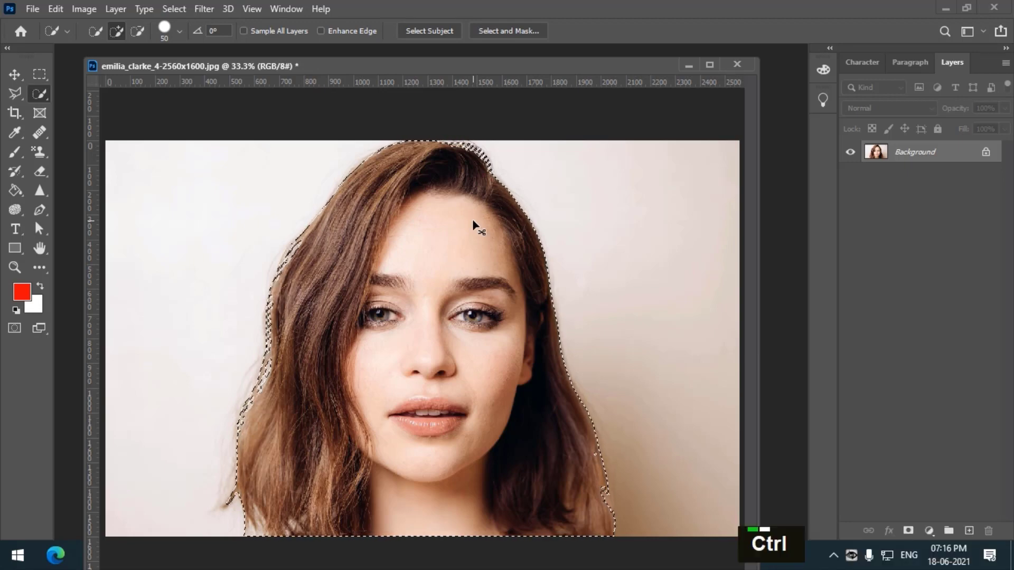
pyautogui.hotkey('ctrl', 'v')
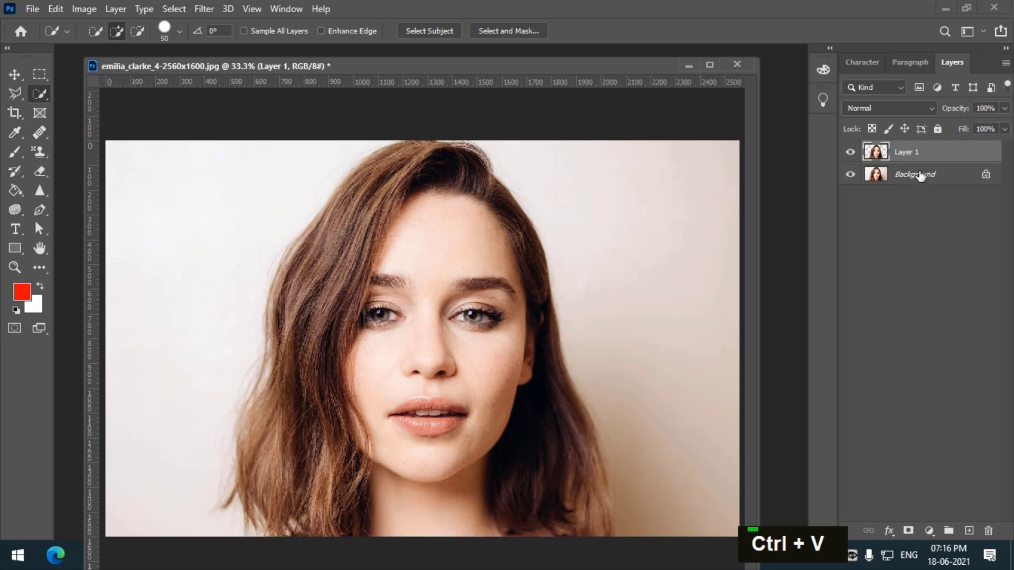
pyautogui.click(937, 177)
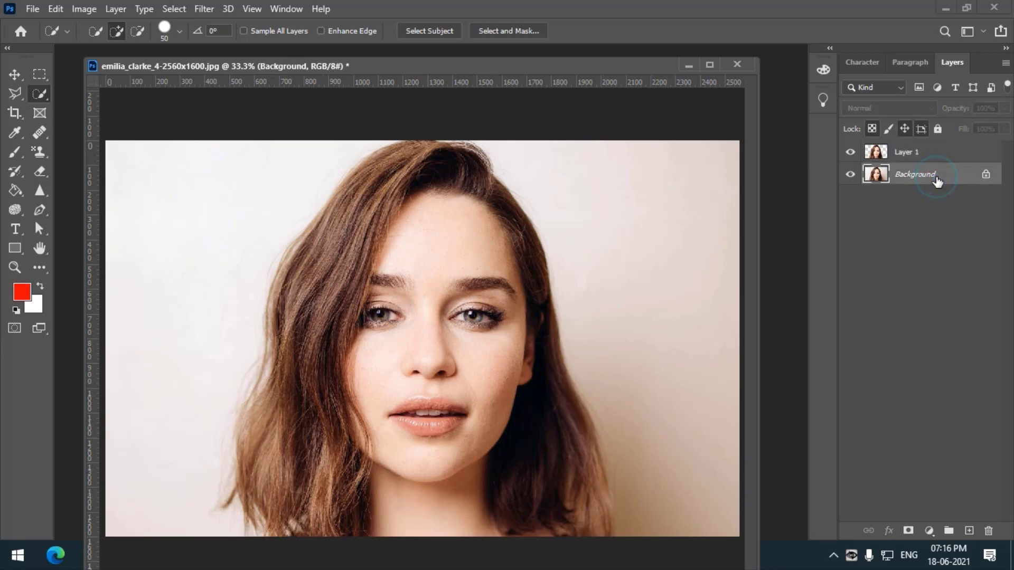
pyautogui.press('Delete')
pyautogui.moveTo(353, 62); pyautogui.dragTo(346, 61)
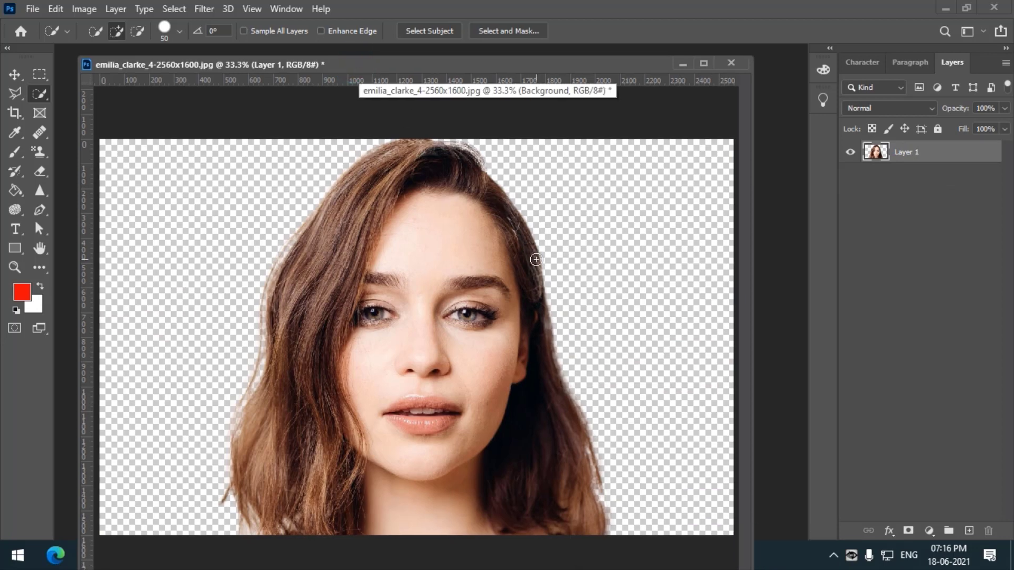
pyautogui.press('ctrl')
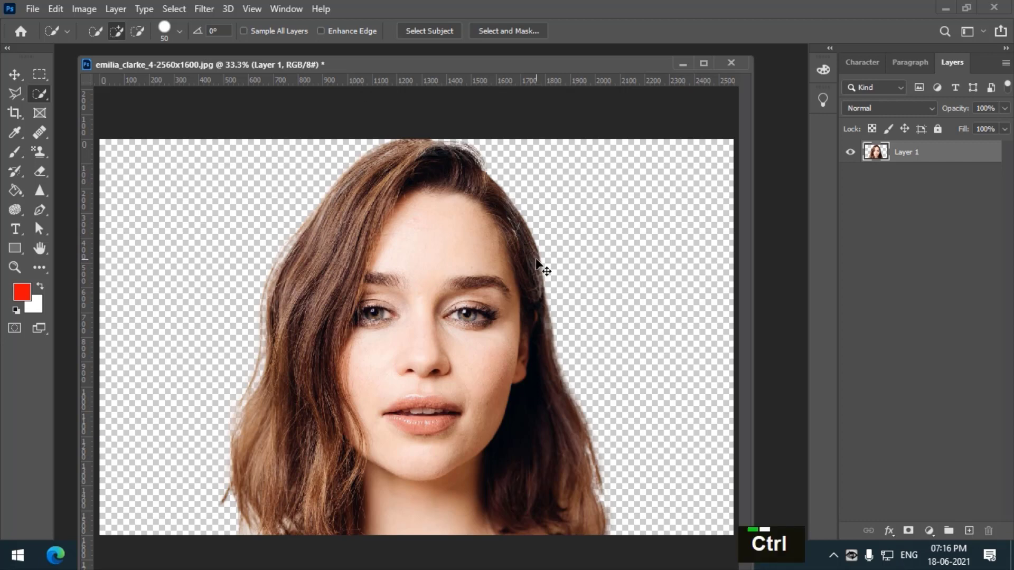
pyautogui.hotkey('ctrl', 'j')
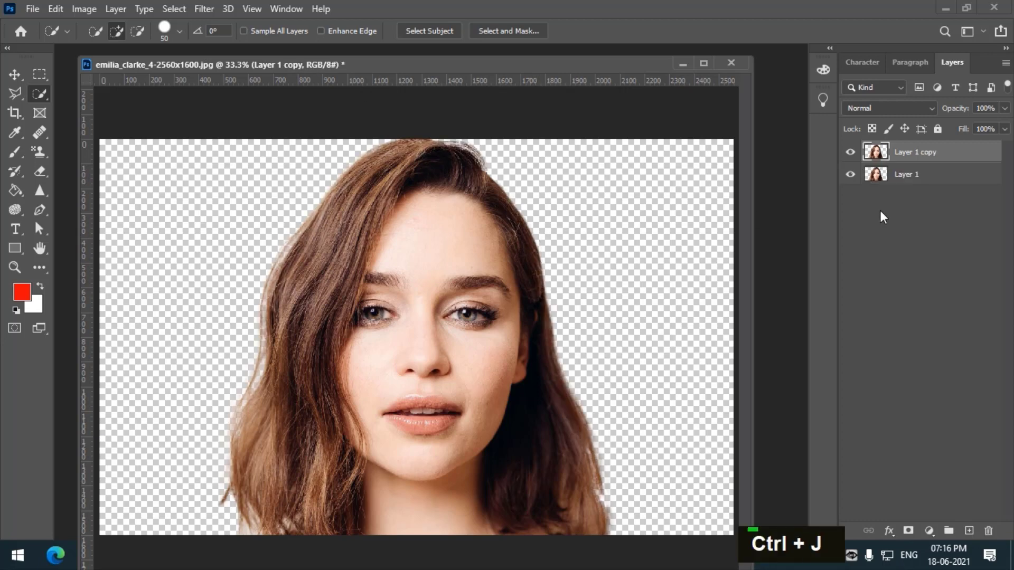
pyautogui.hotkey('ctrl', 'z')
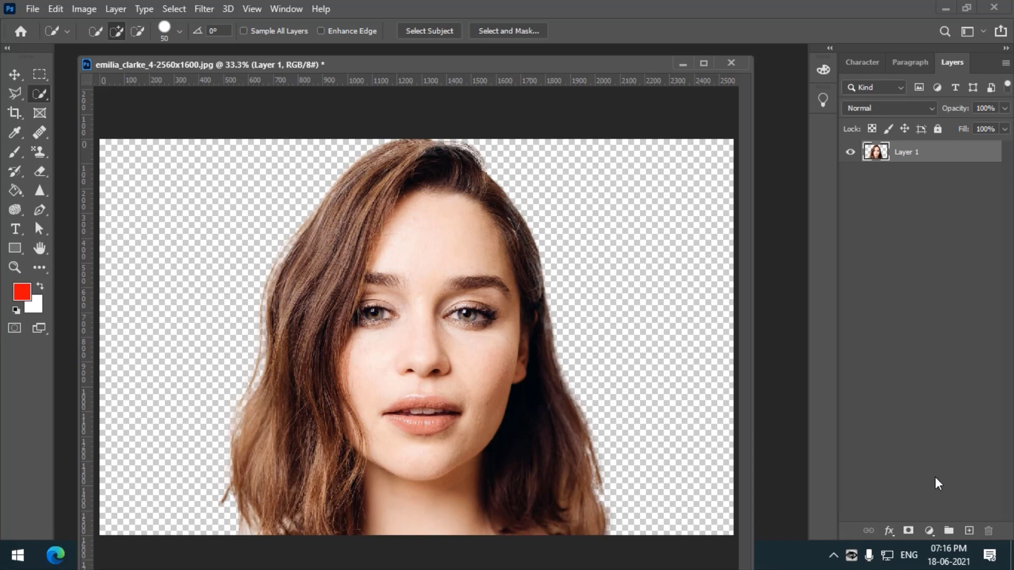
# Add a new layer beneath the cut-out woman and fill it with white using the Paint Bucket.
pyautogui.click(975, 533)
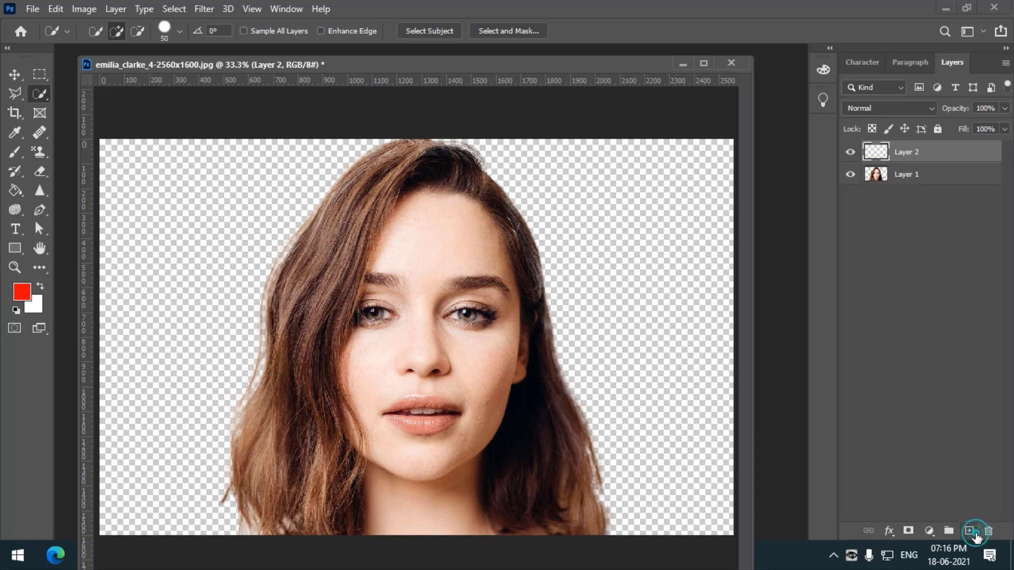
pyautogui.moveTo(934, 153); pyautogui.dragTo(934, 189)
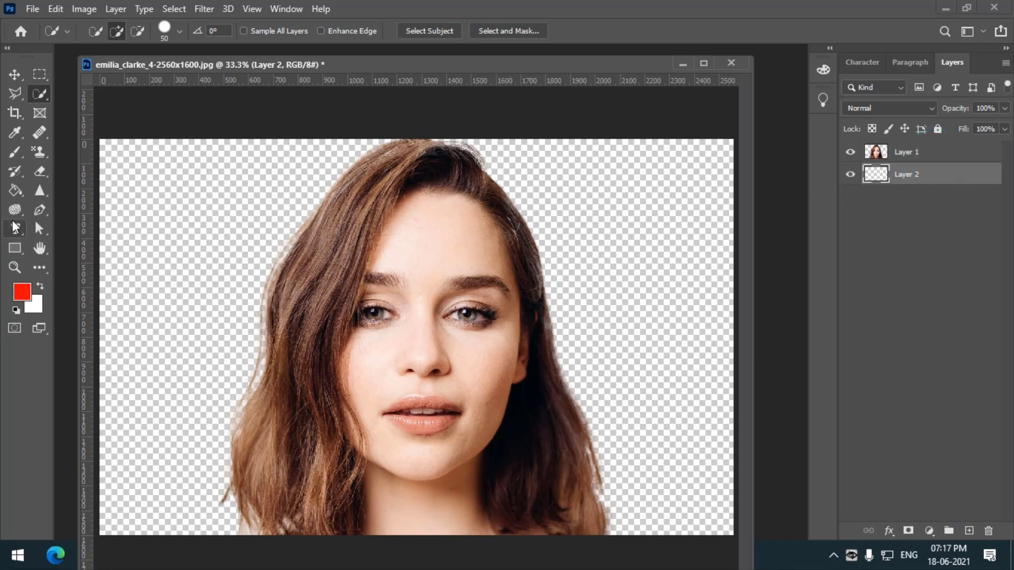
pyautogui.click(11, 193)
pyautogui.click(39, 284)
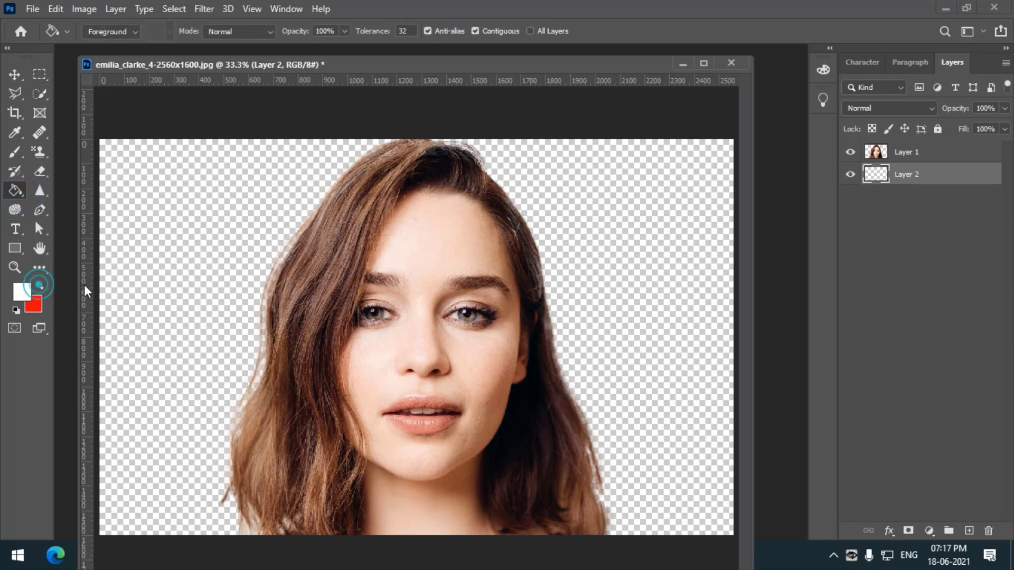
pyautogui.click(125, 298)
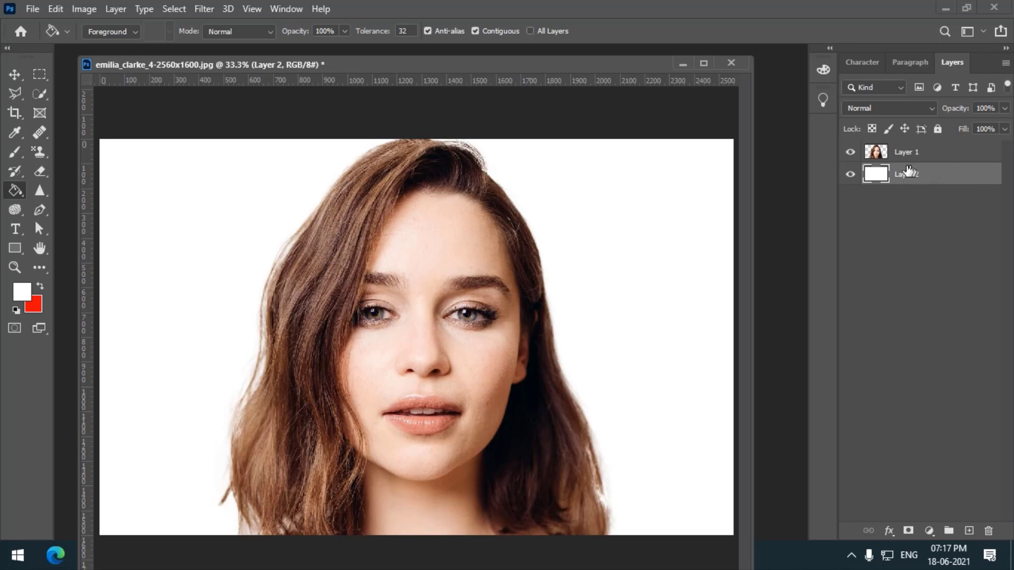
# Add an empty layer between the white fill and the cut-out woman, and activate the Brush tool.
pyautogui.click(969, 530)
pyautogui.moveTo(11, 150); pyautogui.dragTo(67, 150)
pyautogui.click(67, 31)
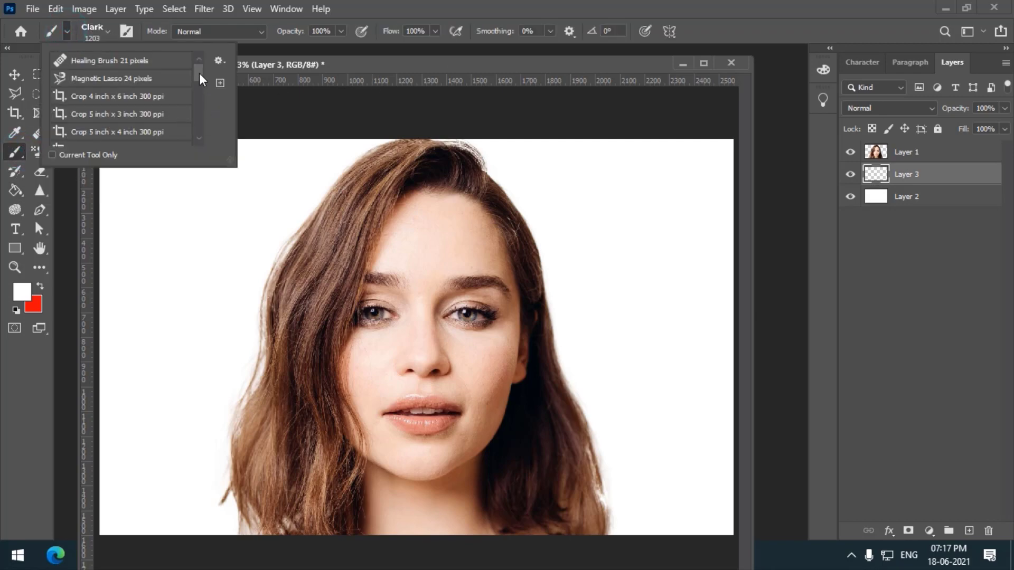
pyautogui.moveTo(200, 77)
pyautogui.mouseDown()
pyautogui.moveTo(200, 131)
pyautogui.moveTo(277, 198)
pyautogui.mouseUp()
pyautogui.moveTo(21, 150); pyautogui.dragTo(72, 151)
pyautogui.click(67, 30)
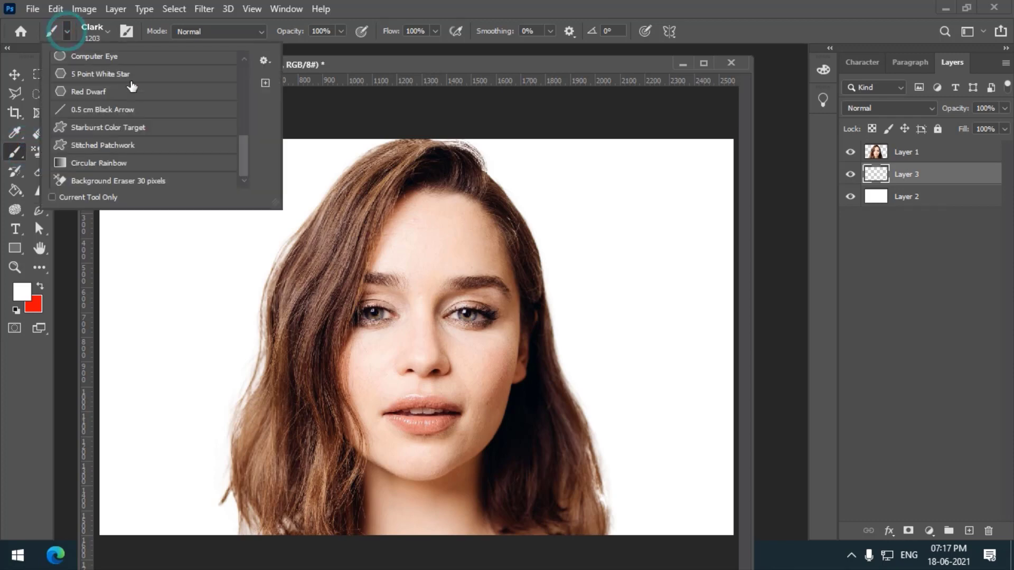
# Choose the custom Emilia text preset as the brush tip.
pyautogui.click(107, 33)
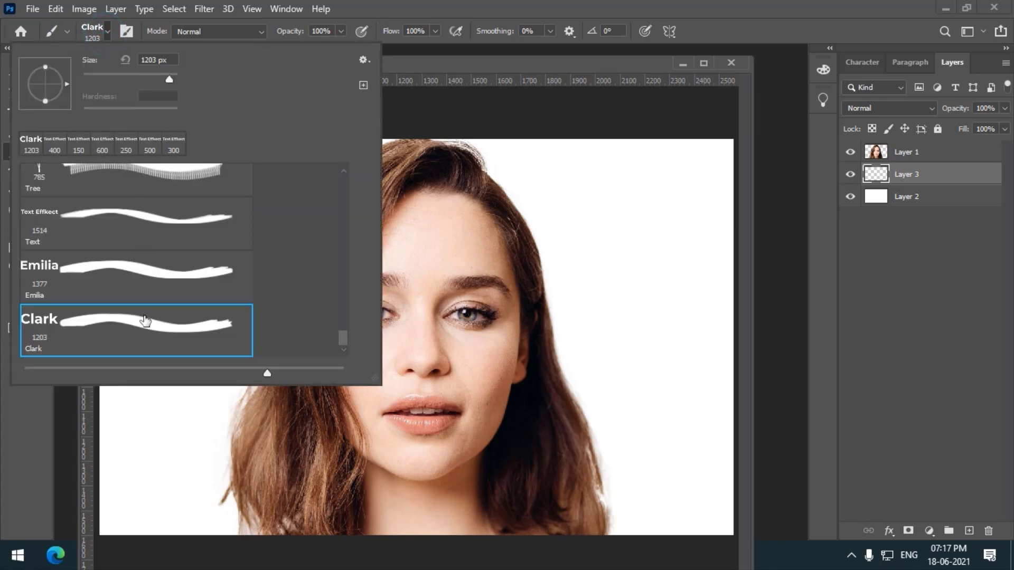
pyautogui.click(97, 263)
pyautogui.click(414, 62)
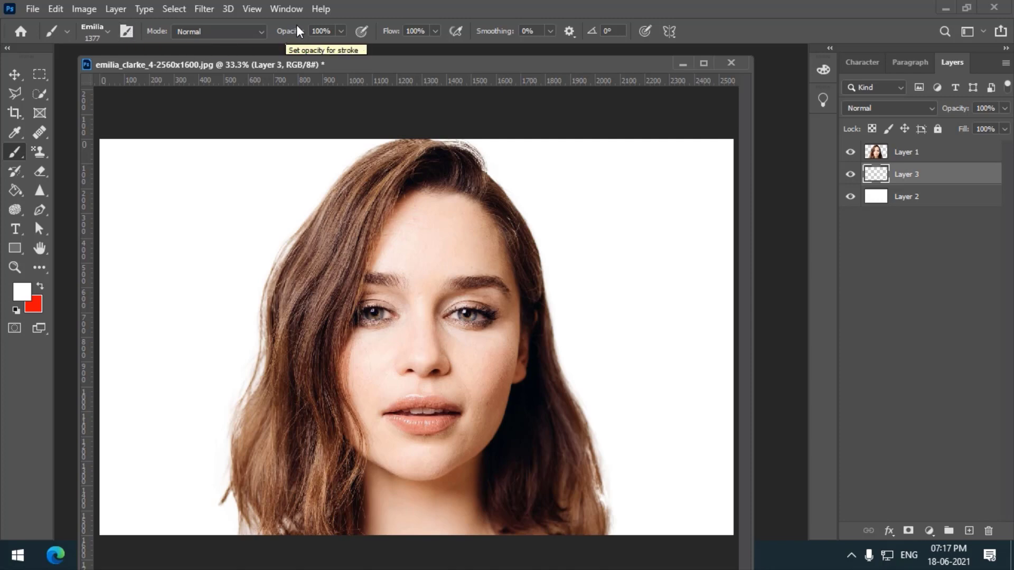
# Enable Scattering in the Emilia brush's settings and set Scatter to 593%.
pyautogui.click(294, 8)
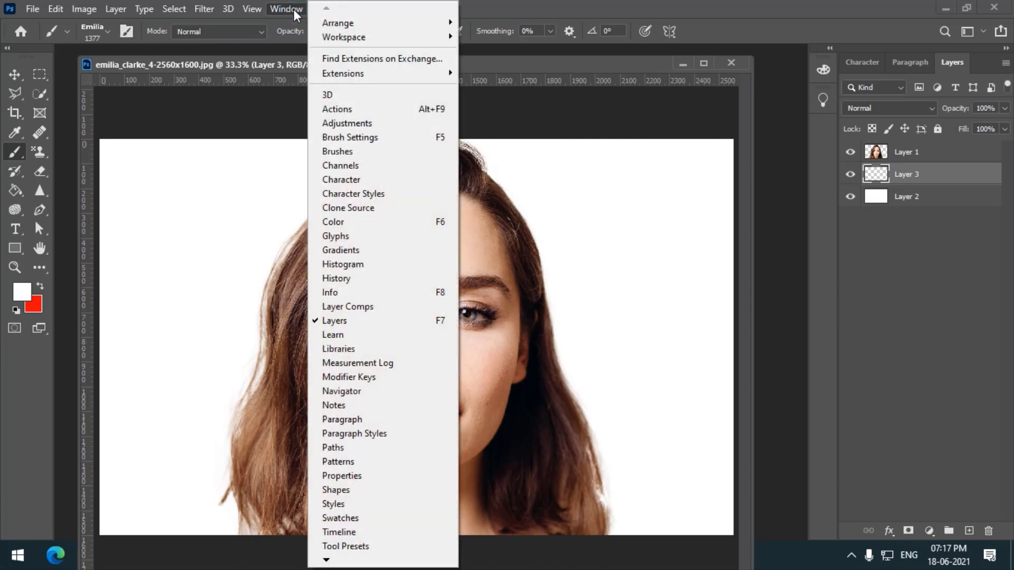
pyautogui.click(381, 138)
pyautogui.moveTo(603, 40)
pyautogui.mouseDown()
pyautogui.moveTo(421, 89)
pyautogui.moveTo(395, 54)
pyautogui.moveTo(421, 6)
pyautogui.mouseUp()
pyautogui.click(388, 130)
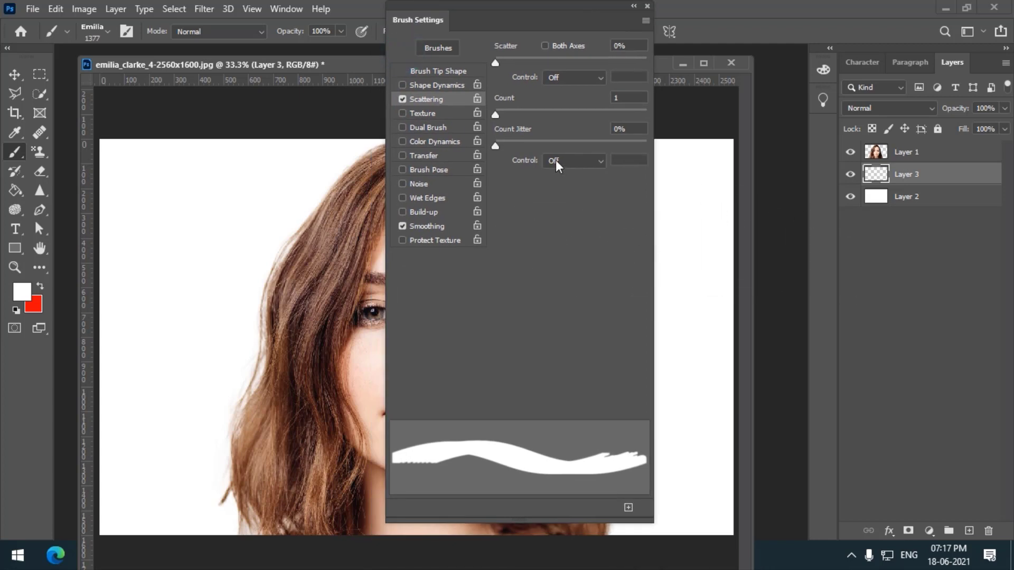
pyautogui.moveTo(495, 63); pyautogui.dragTo(586, 67)
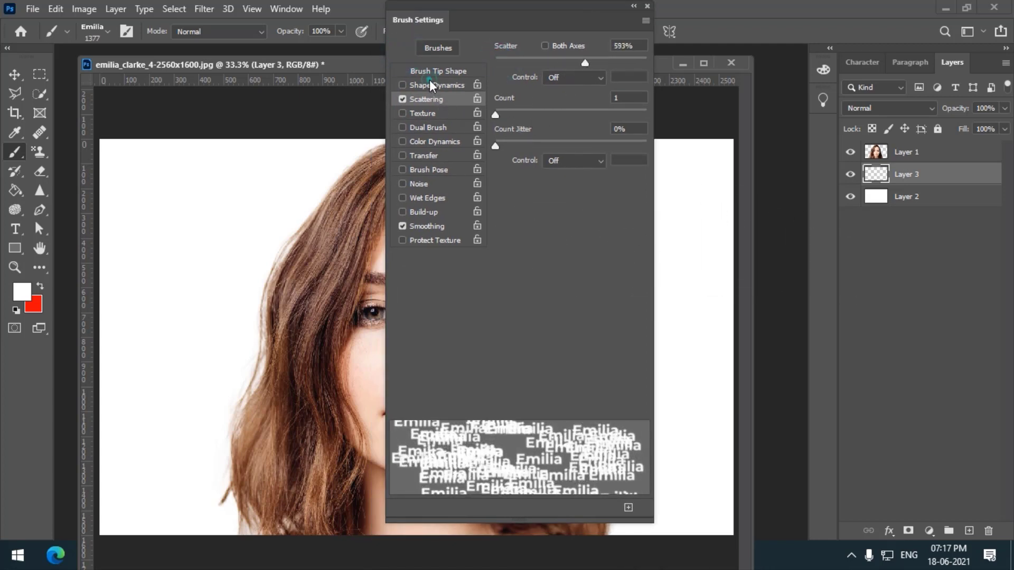
# Enable Shape Dynamics with 92% Size Jitter, set the brush tip spacing to 16%, and close the brush settings.
pyautogui.click(443, 85)
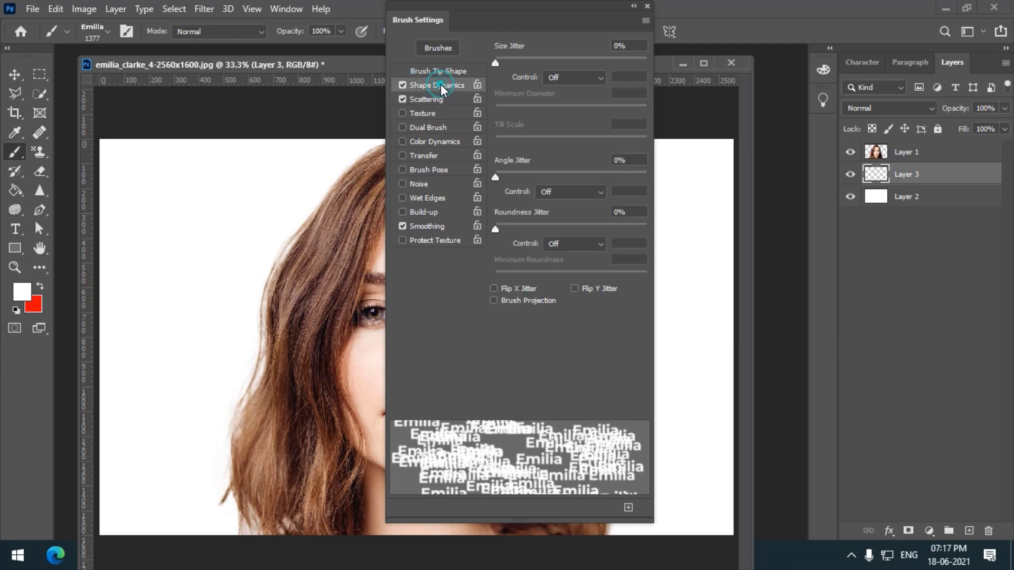
pyautogui.moveTo(497, 63); pyautogui.dragTo(634, 66)
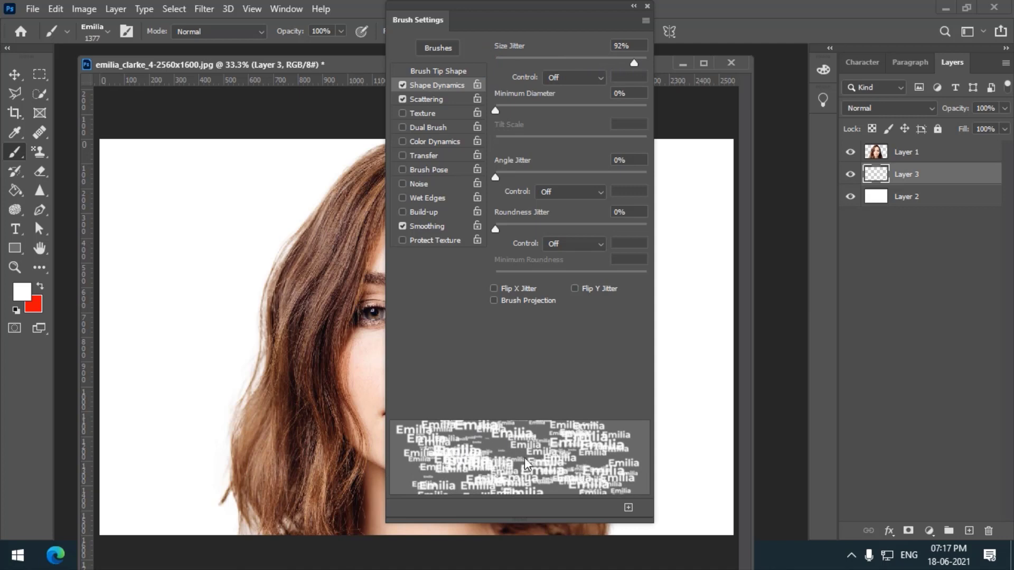
pyautogui.click(443, 100)
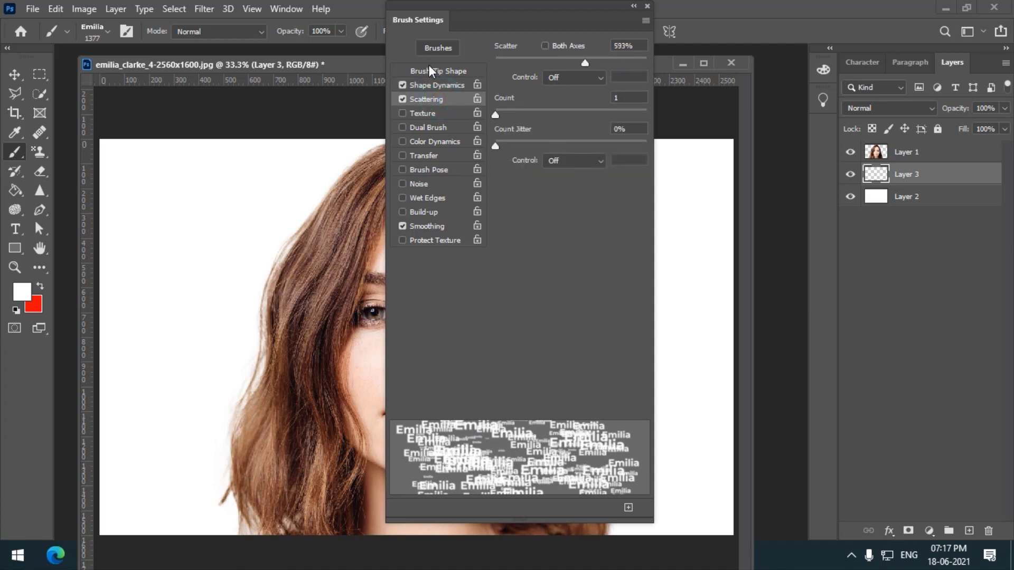
pyautogui.click(441, 71)
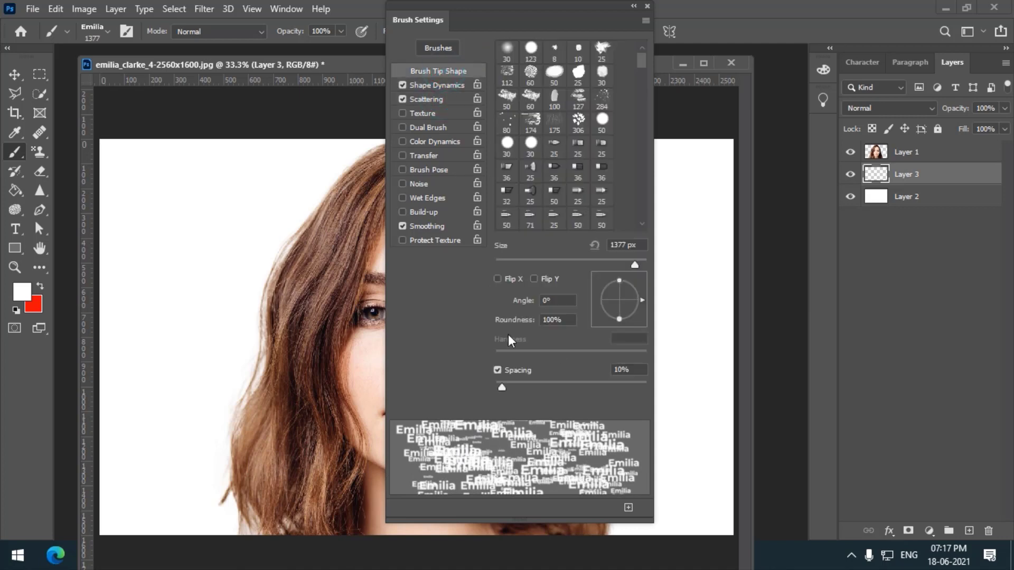
pyautogui.moveTo(502, 387); pyautogui.dragTo(506, 388)
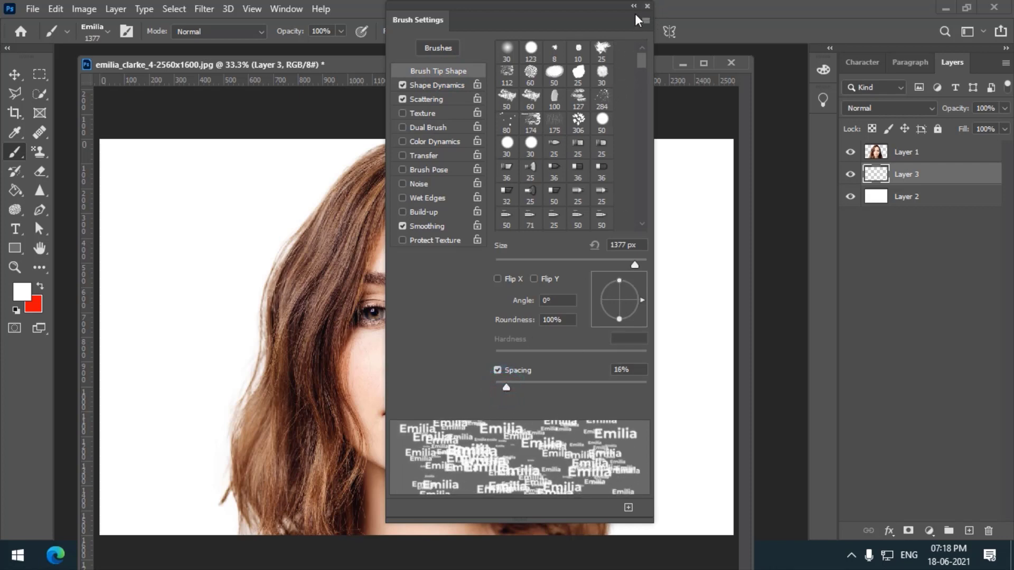
pyautogui.click(648, 7)
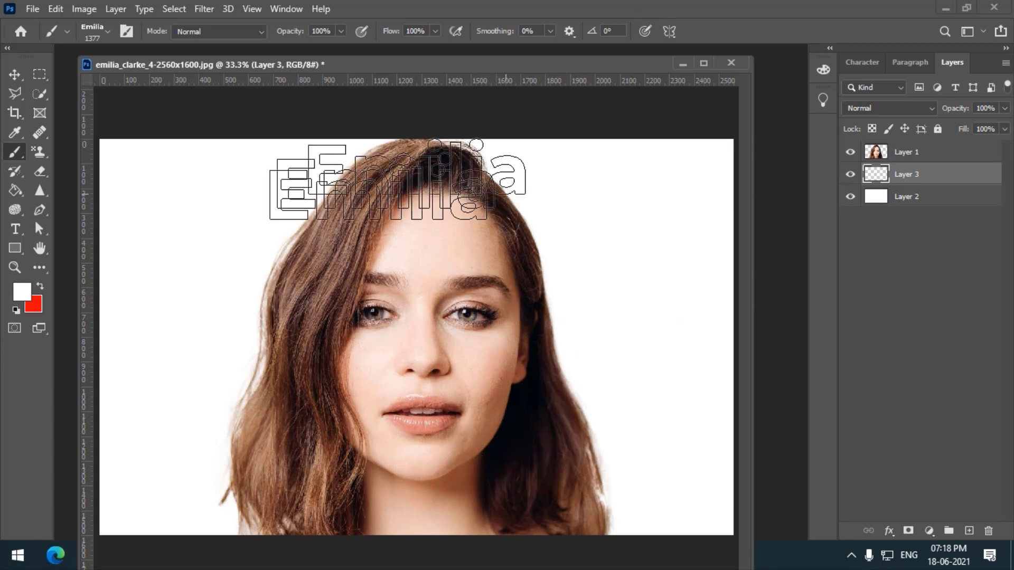
# Load the outline of the cut-out woman on Layer 1 as a selection.
pyautogui.click(850, 196)
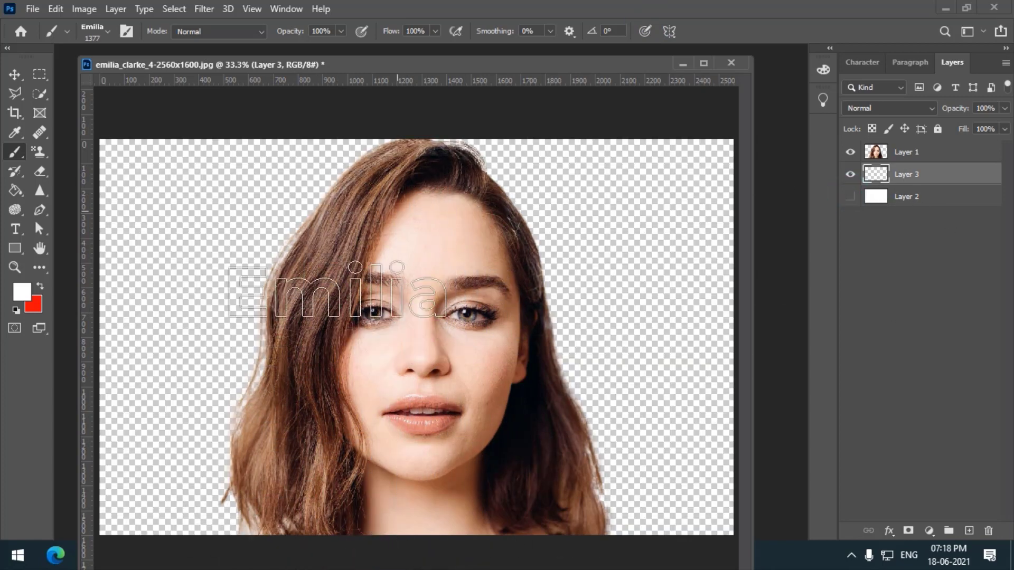
pyautogui.click(851, 196)
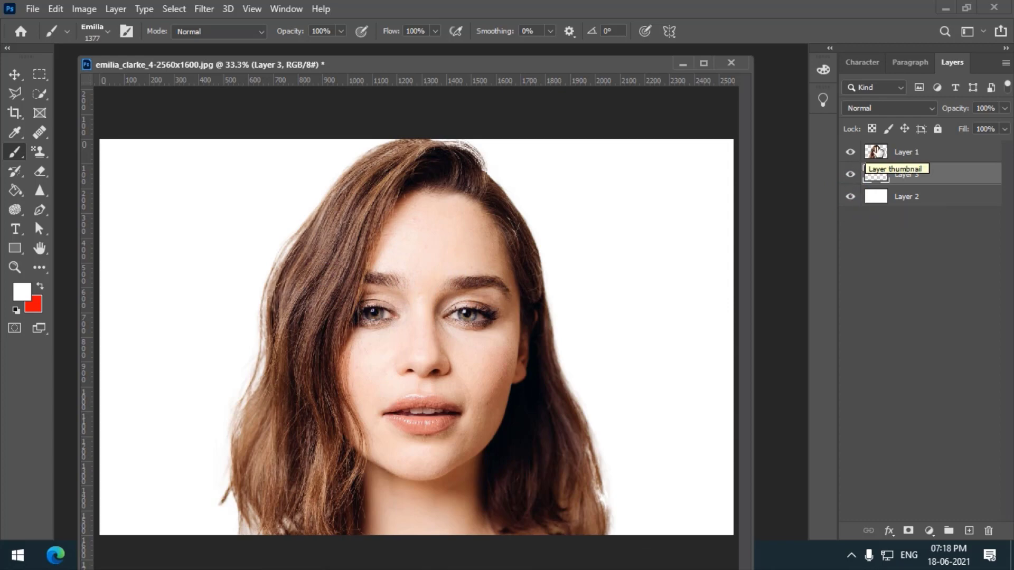
pyautogui.press('ctrl')
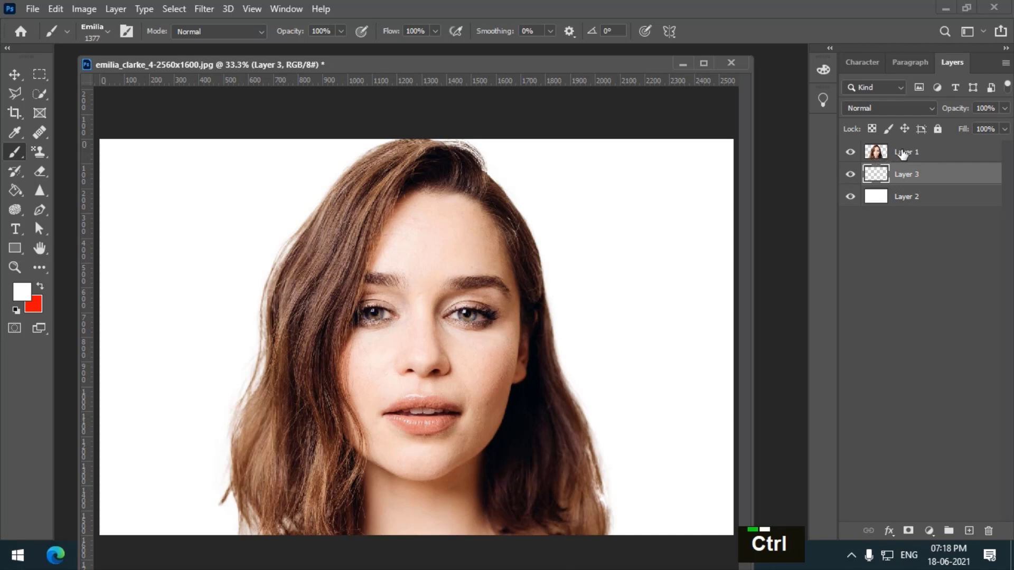
pyautogui.keyDown('ctrl'); pyautogui.click(876, 153); pyautogui.keyUp('ctrl')
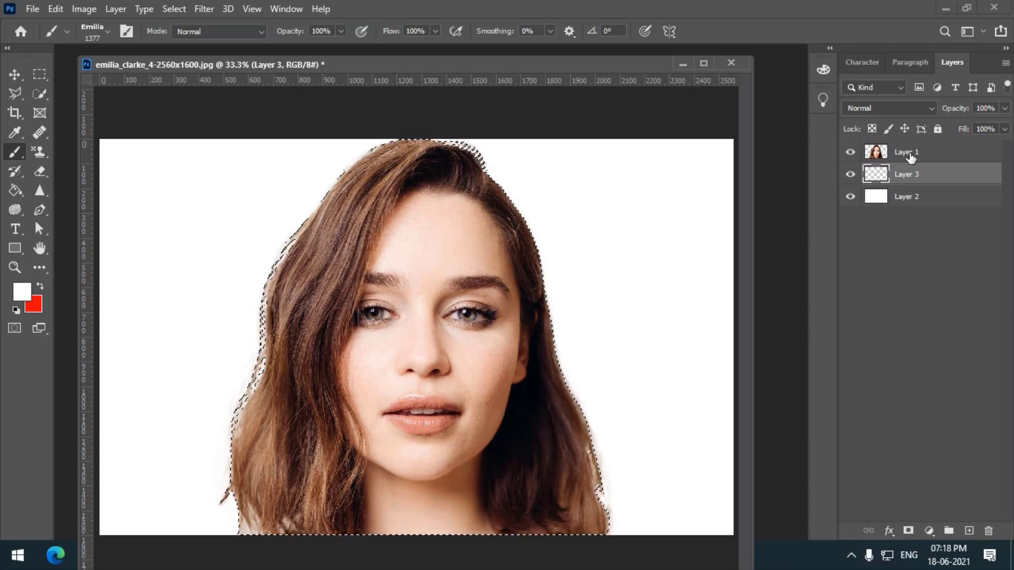
# Clip Layer 1 with the woman to the empty Layer 3 below it using a clipping mask.
pyautogui.click(945, 154)
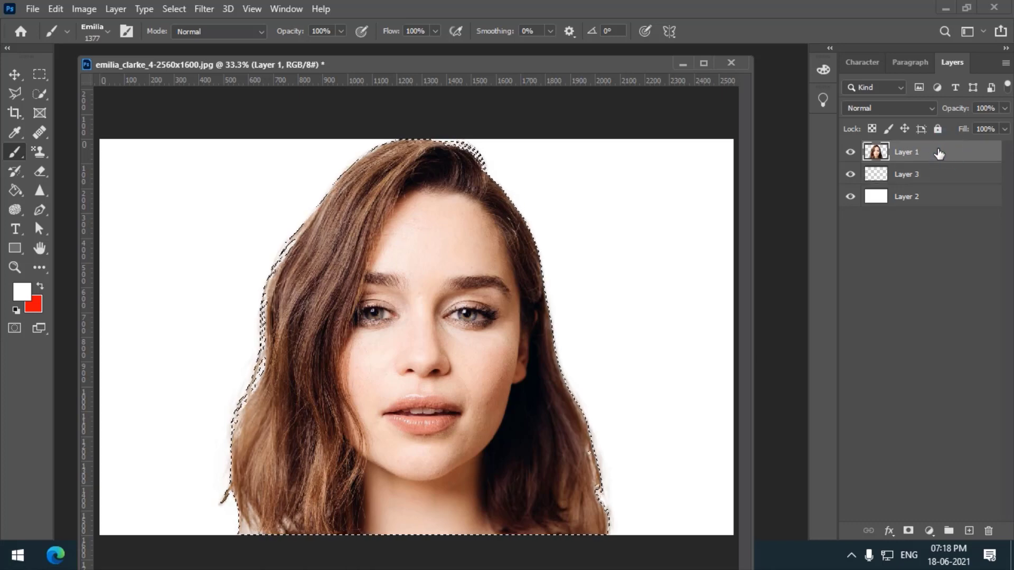
pyautogui.rightClick(938, 153)
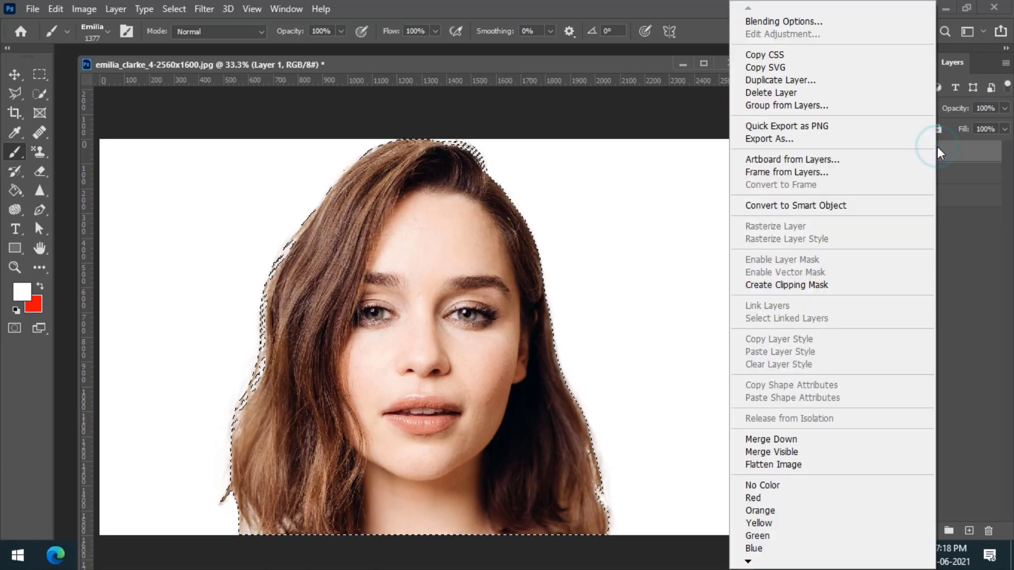
pyautogui.press('Escape')
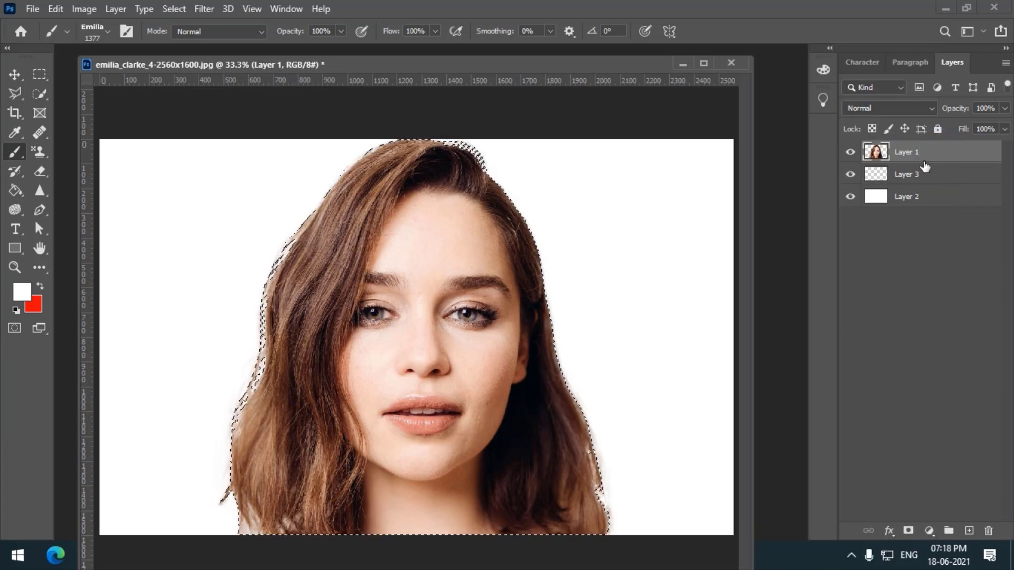
pyautogui.press('alt')
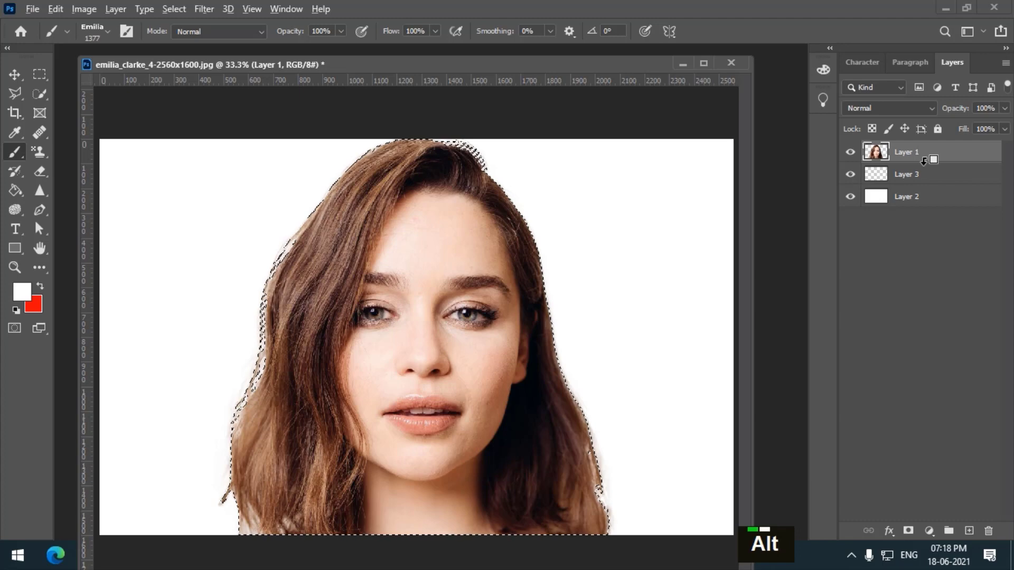
pyautogui.keyDown('alt'); pyautogui.click(923, 161); pyautogui.keyUp('alt')
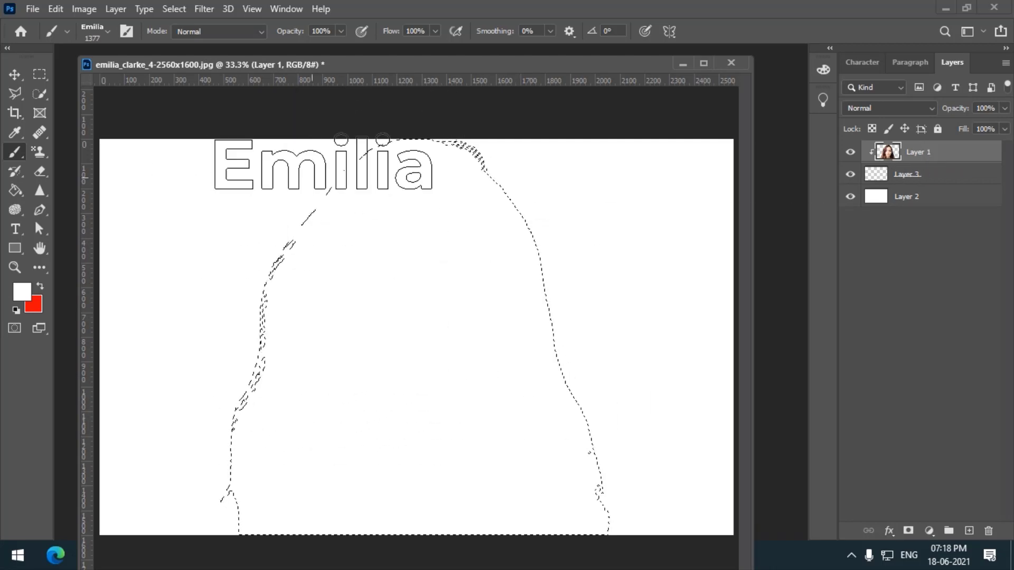
# On Layer 3, reduce the Emilia brush to 125 px and paint scattered text over the upper hair and forehead.
pyautogui.click(933, 180)
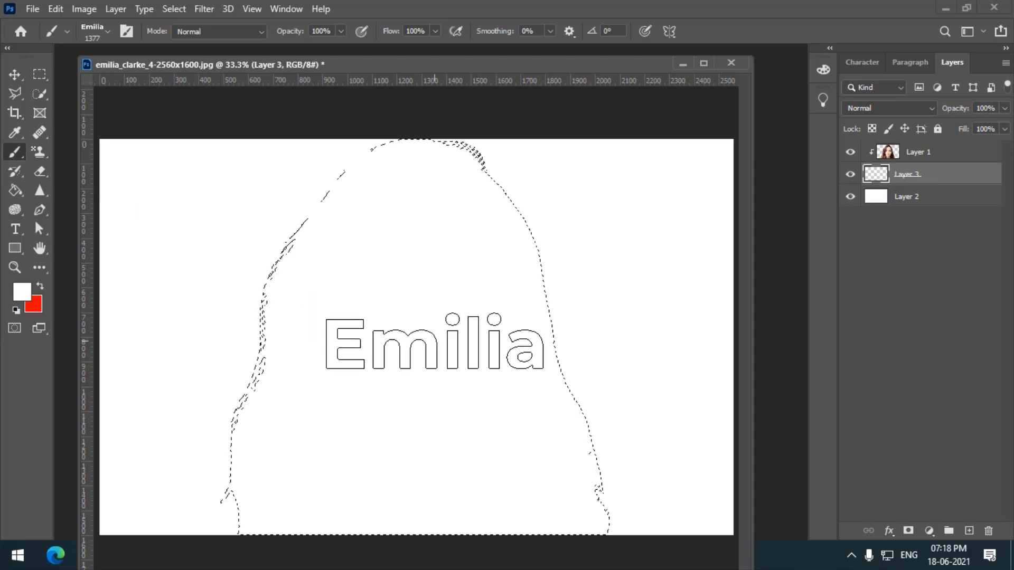
pyautogui.press('[')
pyautogui.press('[')
pyautogui.press('[')
pyautogui.press('[')
pyautogui.press('[')
pyautogui.press('[')
pyautogui.press('[')
pyautogui.press('[')
pyautogui.press('[')
pyautogui.press('[')
pyautogui.press('[')
pyautogui.press('[')
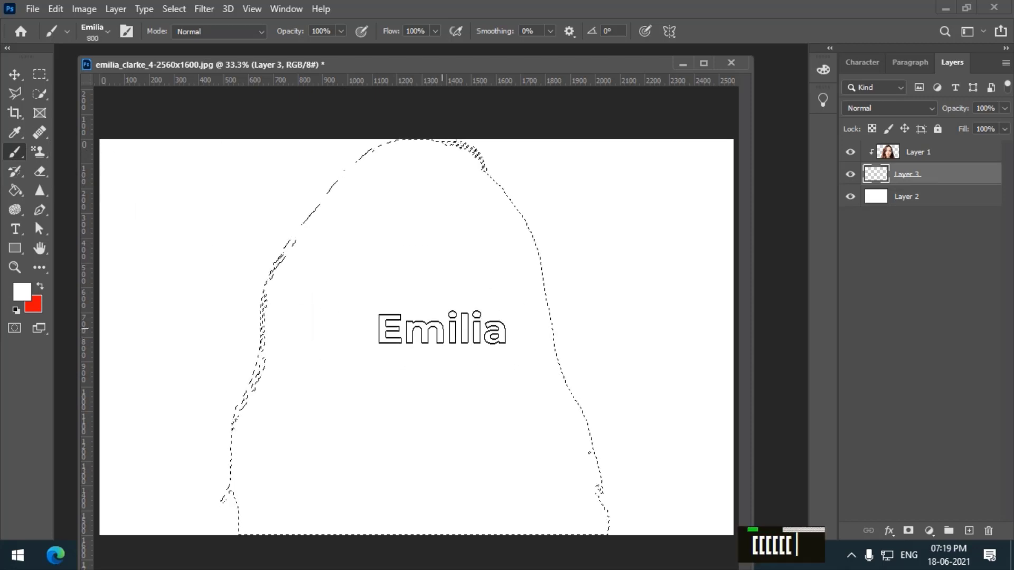
pyautogui.press('[')
pyautogui.press('[')
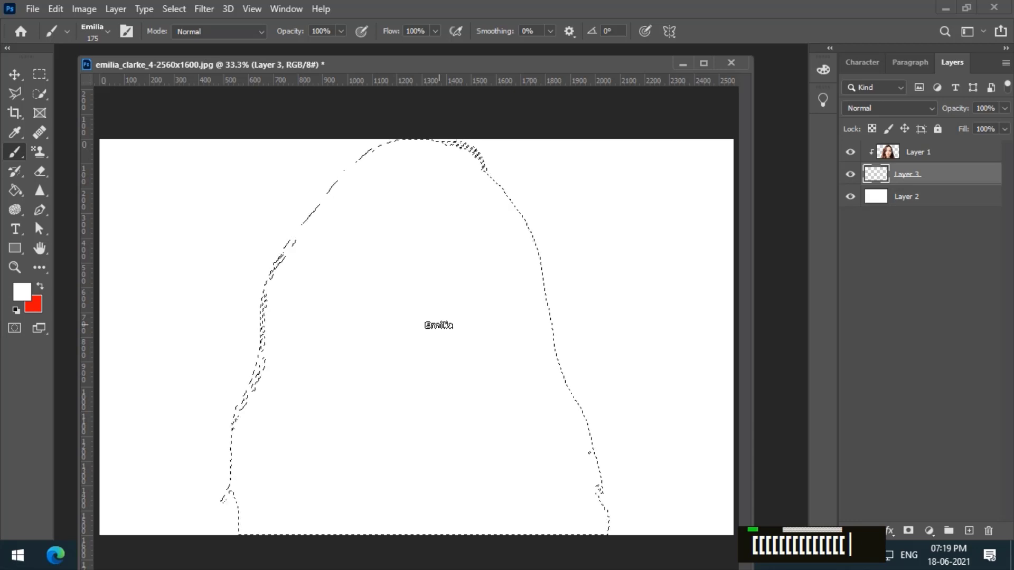
pyautogui.press('[')
pyautogui.press('[')
pyautogui.press(']')
pyautogui.press('[')
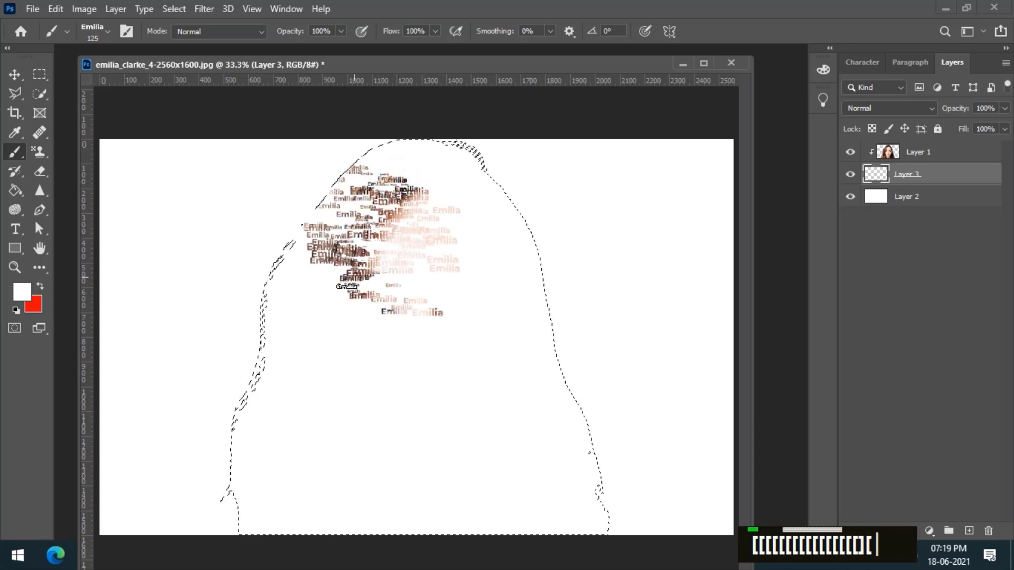
# Enlarge the Emilia brush in stages up to 400 px and paint bigger text down the hair and across the lower face.
pyautogui.press(']')
pyautogui.press(']')
pyautogui.press(']')
pyautogui.moveTo(335, 304); pyautogui.dragTo(325, 328)
pyautogui.press(']')
pyautogui.press(']')
pyautogui.press(']')
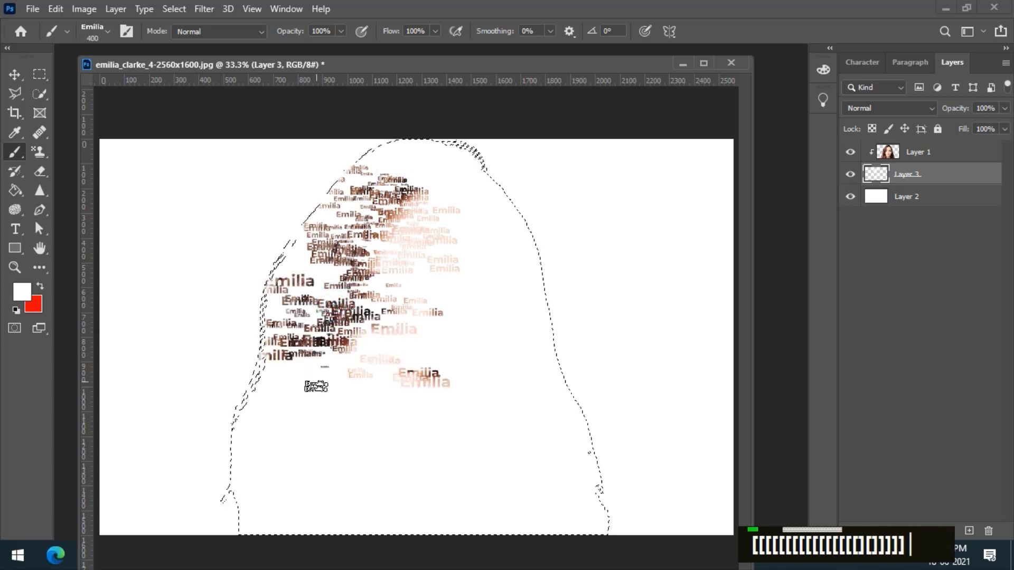
pyautogui.moveTo(313, 395); pyautogui.dragTo(304, 446)
# Reduce the brush to between 150 and 200 px and fill the face and the hair down to the shoulders with text.
pyautogui.press('[')
pyautogui.press('[')
pyautogui.press('[')
pyautogui.press('[')
pyautogui.press('[')
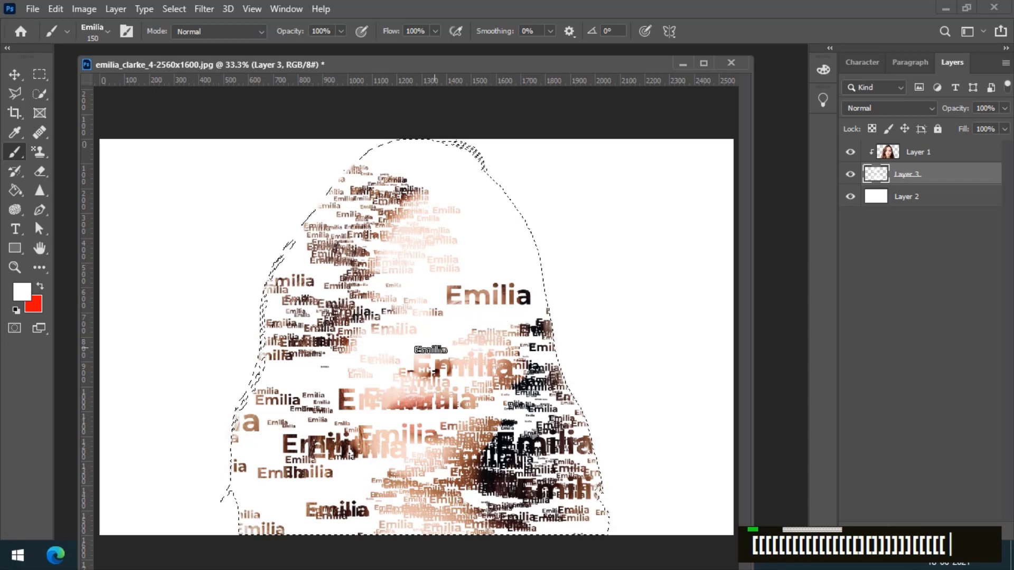
pyautogui.press(']')
pyautogui.press(']')
pyautogui.moveTo(296, 369); pyautogui.dragTo(286, 517)
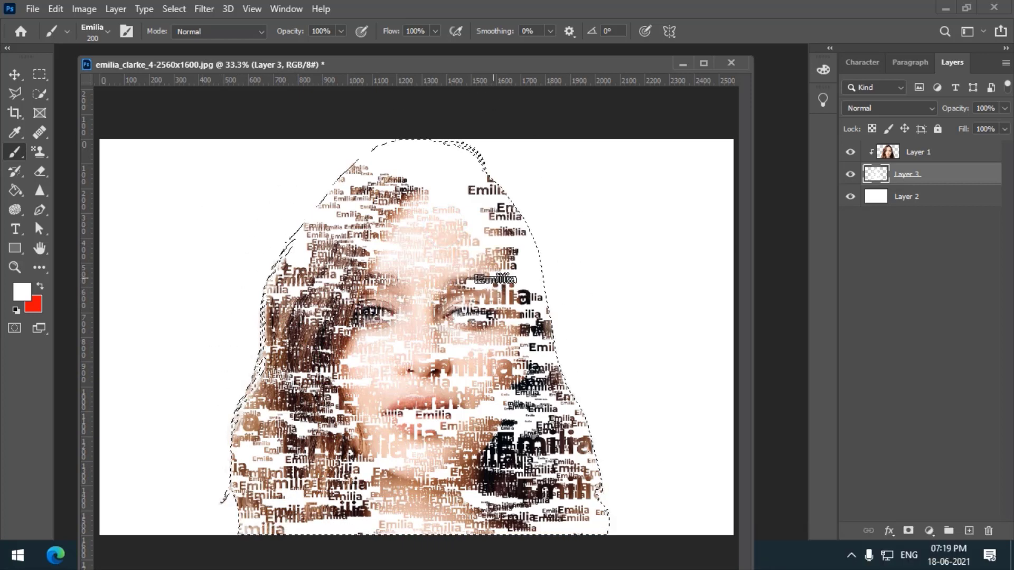
# Paint finer Emilia text over the crown at 150 px, then over the eyes and lower hair at 100 px.
pyautogui.press('[')
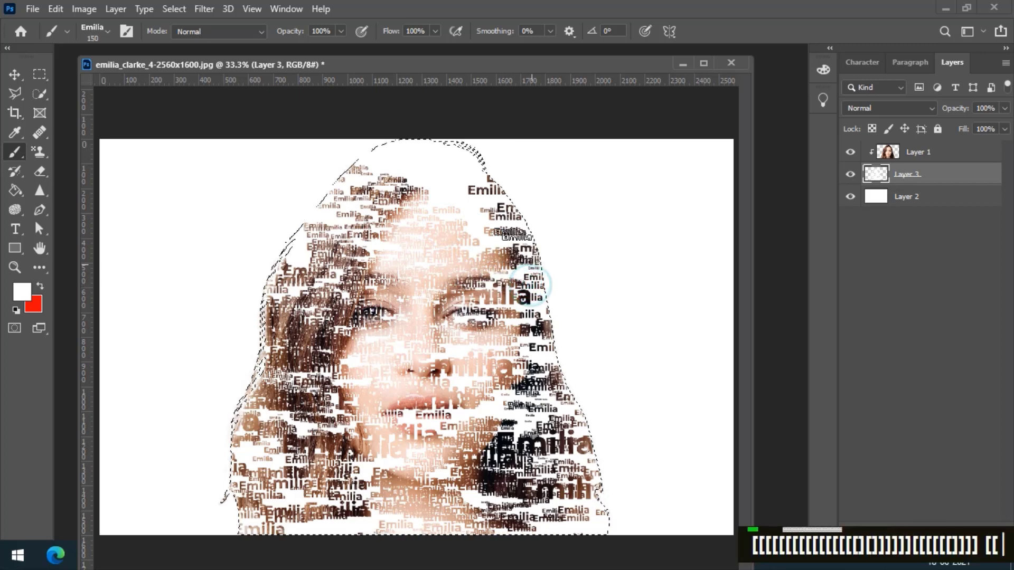
pyautogui.moveTo(441, 160)
pyautogui.mouseDown()
pyautogui.moveTo(401, 161)
pyautogui.moveTo(417, 148)
pyautogui.mouseUp()
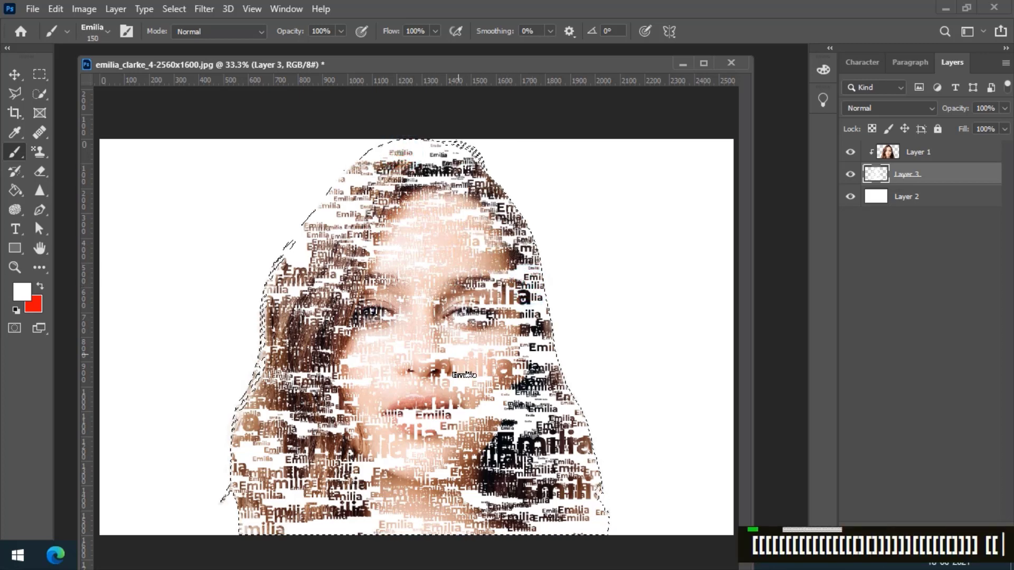
pyautogui.press('[')
pyautogui.press('[')
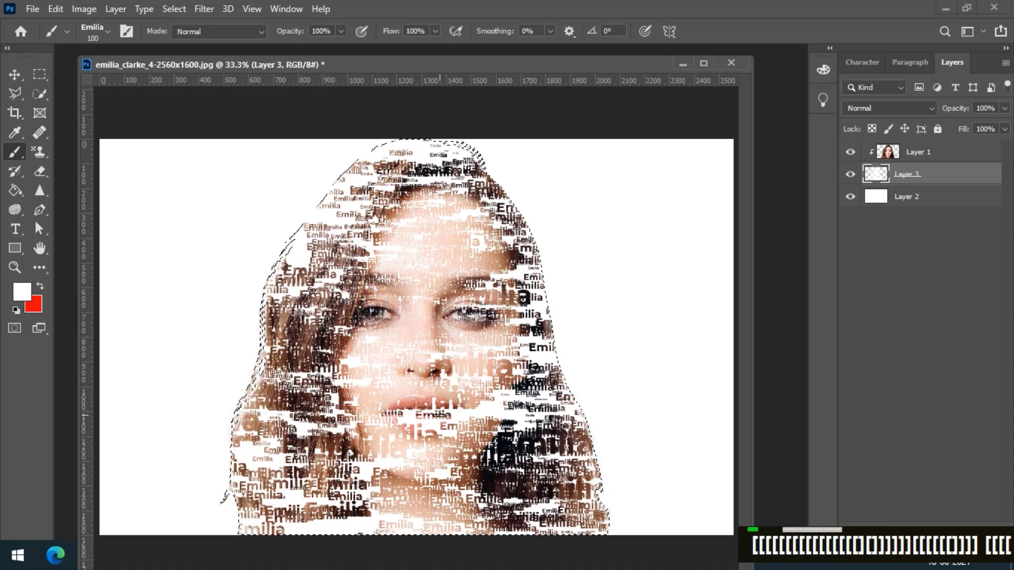
pyautogui.click(437, 414)
pyautogui.click(314, 506)
pyautogui.moveTo(344, 533)
pyautogui.mouseDown()
pyautogui.moveTo(317, 449)
pyautogui.moveTo(283, 460)
pyautogui.moveTo(288, 418)
pyautogui.mouseUp()
# Fill gaps along the outer hair edge, the crown and the hair beside the cheek with 100 px Emilia text.
pyautogui.hotkey('ctrl', '=')
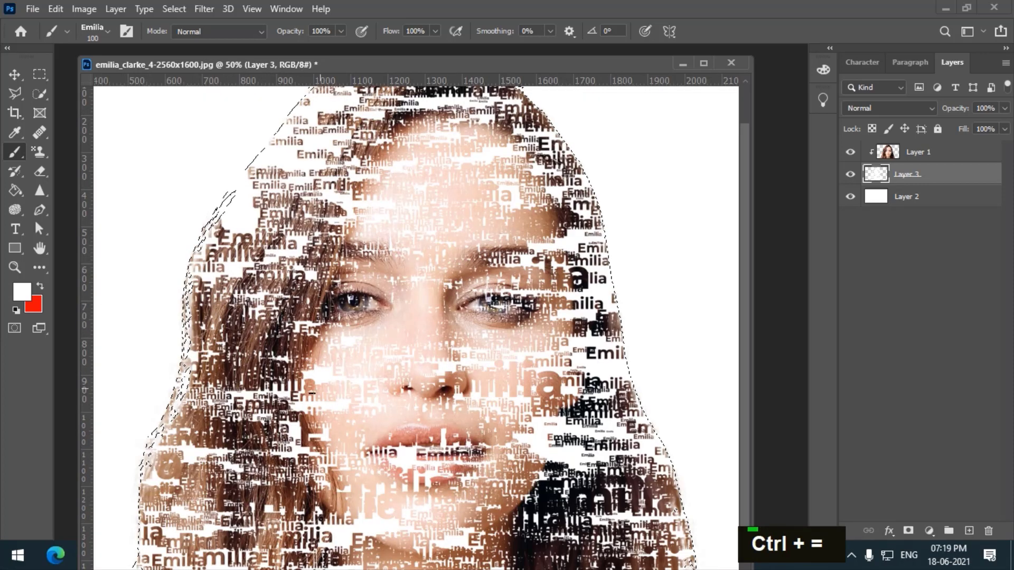
pyautogui.click(243, 200)
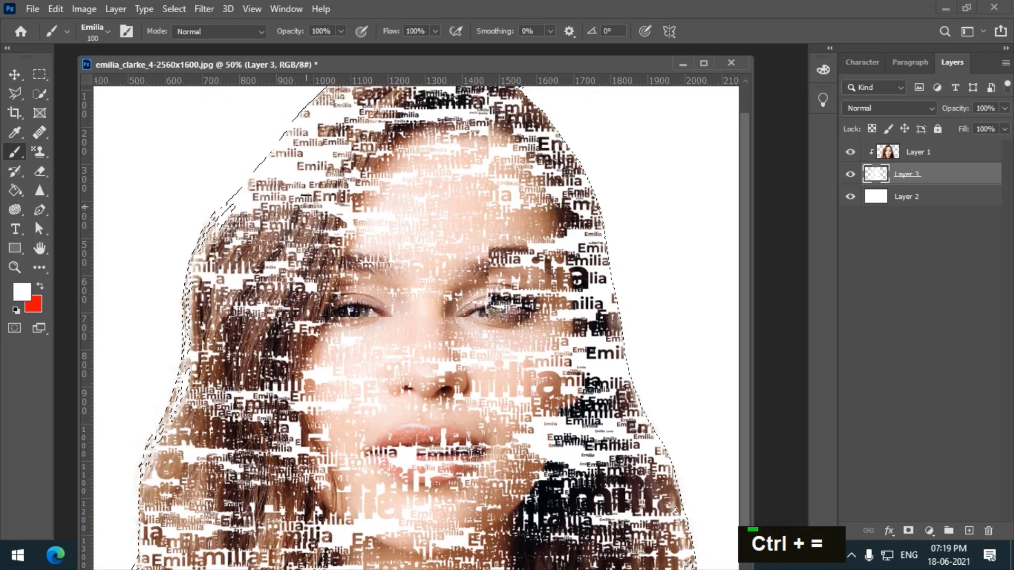
pyautogui.scroll(2, 243, 199)
pyautogui.click(306, 164)
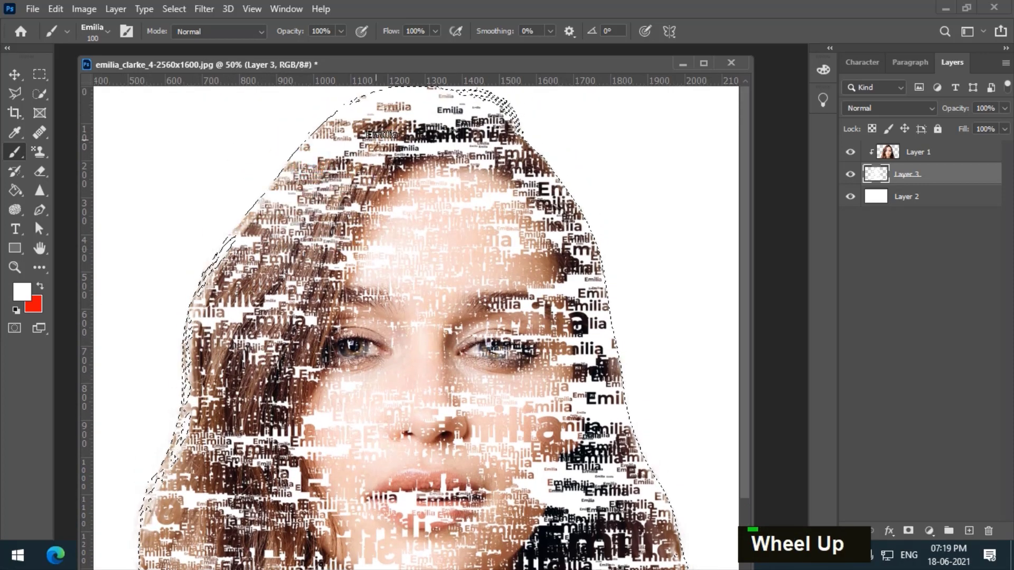
pyautogui.moveTo(423, 134); pyautogui.dragTo(402, 99)
pyautogui.click(595, 366)
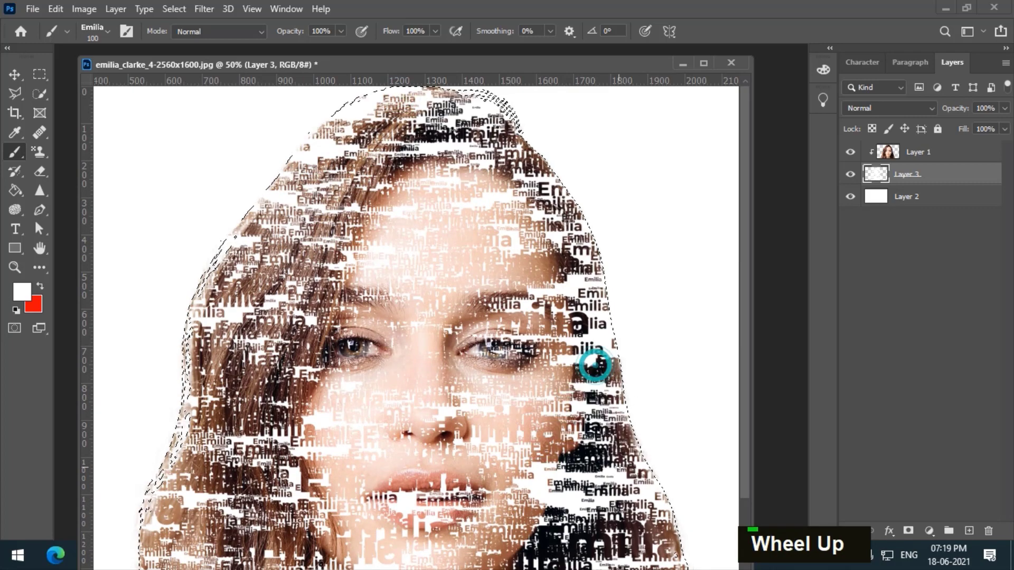
# Fill the remaining gaps around the mouth and the dark hair beside the cheek with Emilia text, then clear the selection.
pyautogui.moveTo(449, 69); pyautogui.dragTo(449, 20)
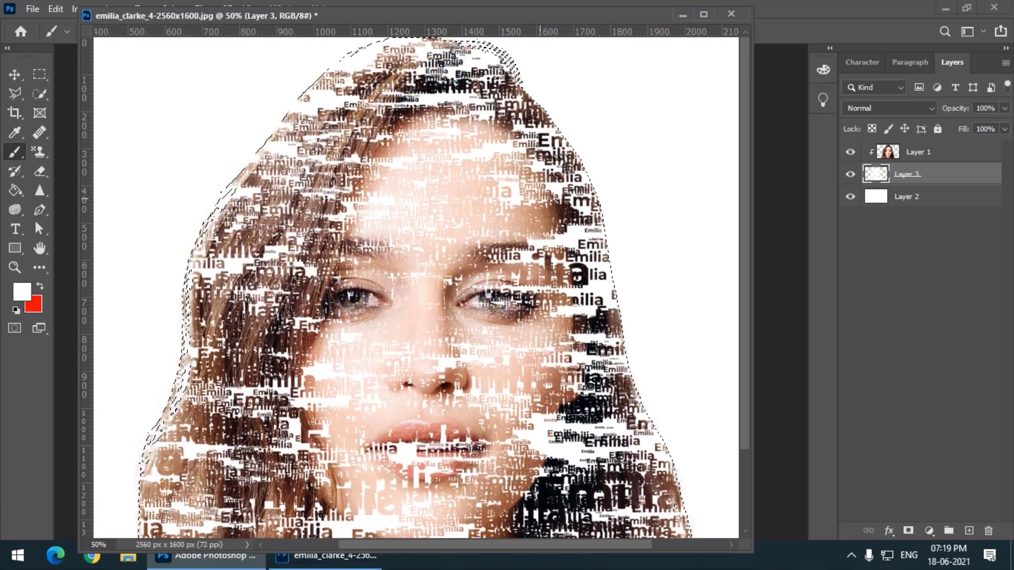
pyautogui.scroll(-3, 448, 24)
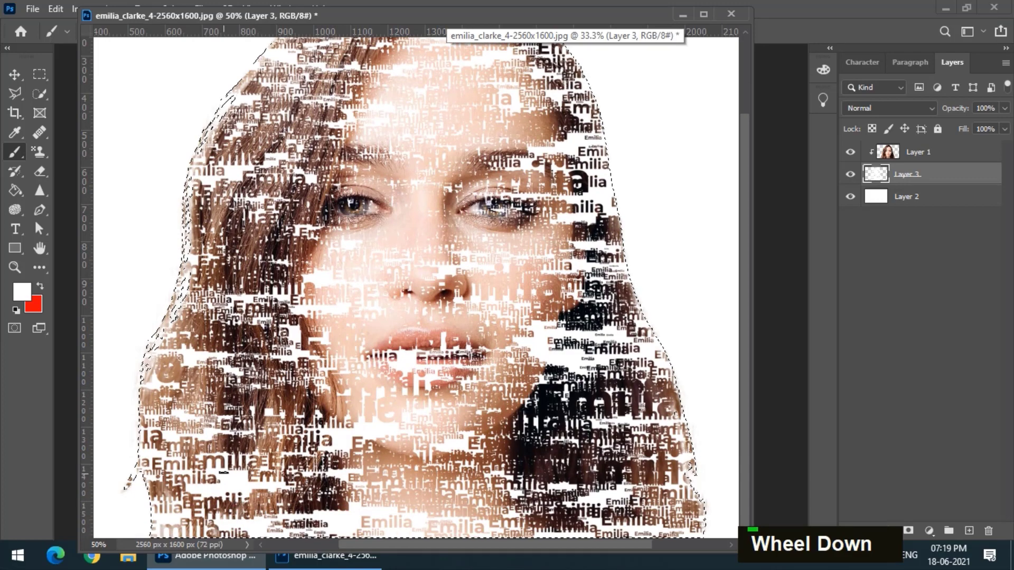
pyautogui.scroll(3, 433, 402)
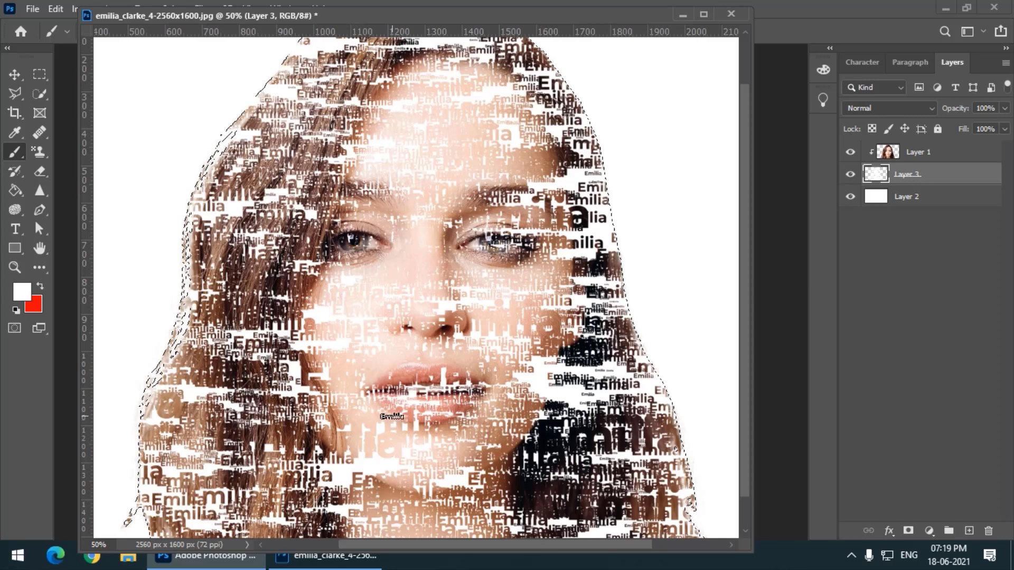
pyautogui.moveTo(537, 351)
pyautogui.mouseDown()
pyautogui.moveTo(560, 407)
pyautogui.moveTo(582, 428)
pyautogui.mouseUp()
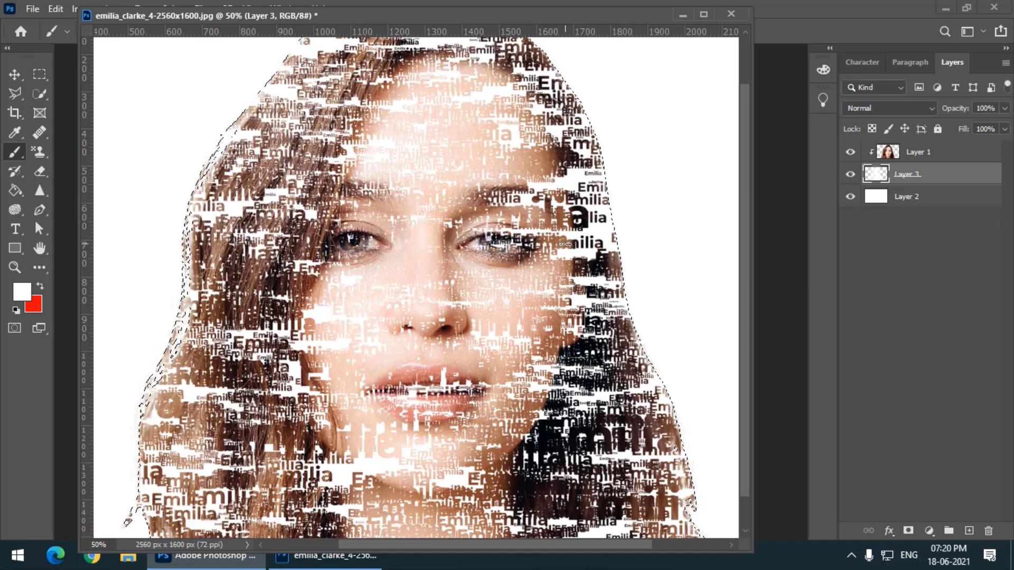
pyautogui.hotkey('ctrl', 'd')
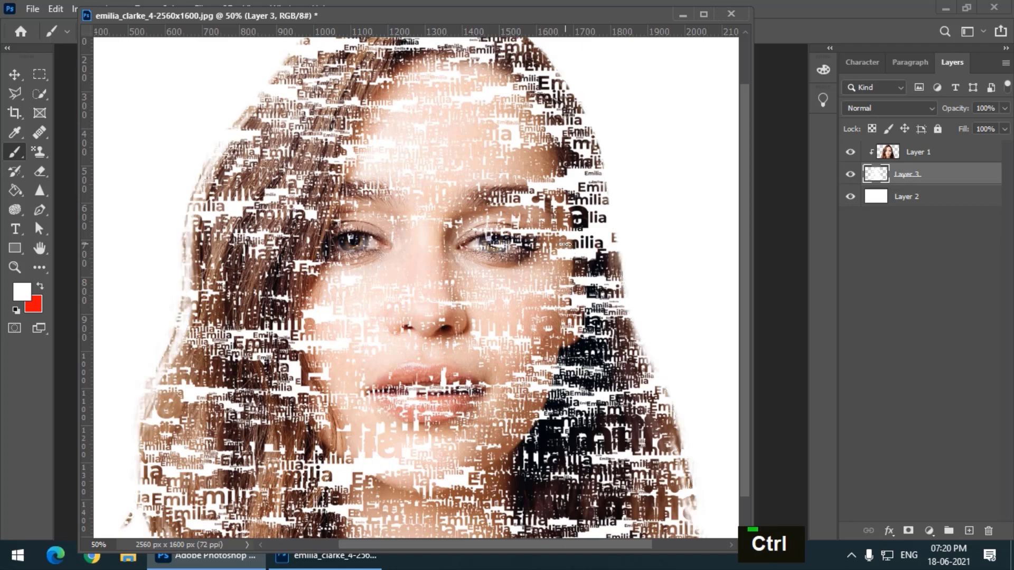
# Inspect the text portrait up close at 66.7% zoom in a widened document window.
pyautogui.hotkey('ctrl', '=')
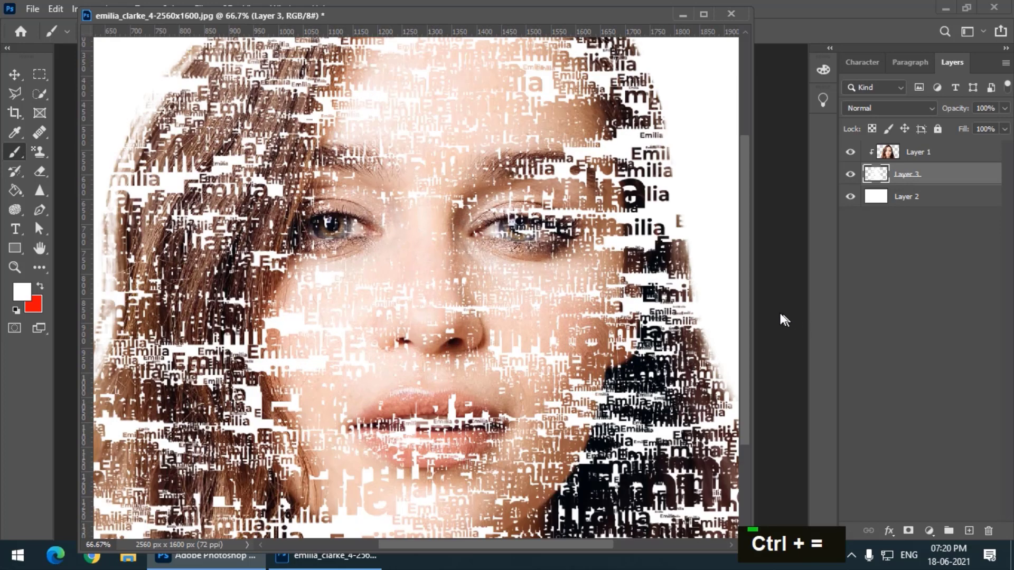
pyautogui.moveTo(752, 308); pyautogui.dragTo(948, 306)
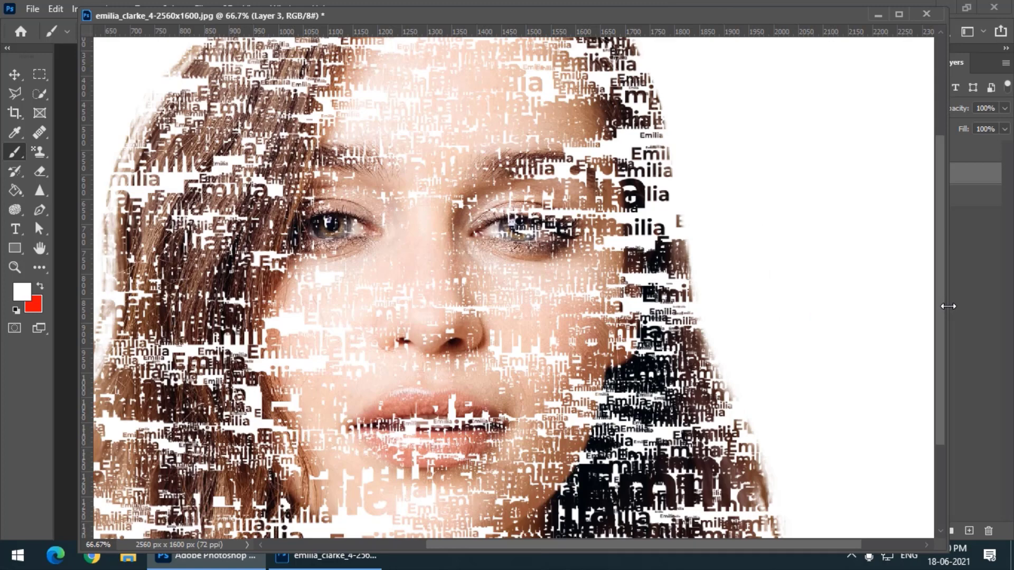
pyautogui.press('space')
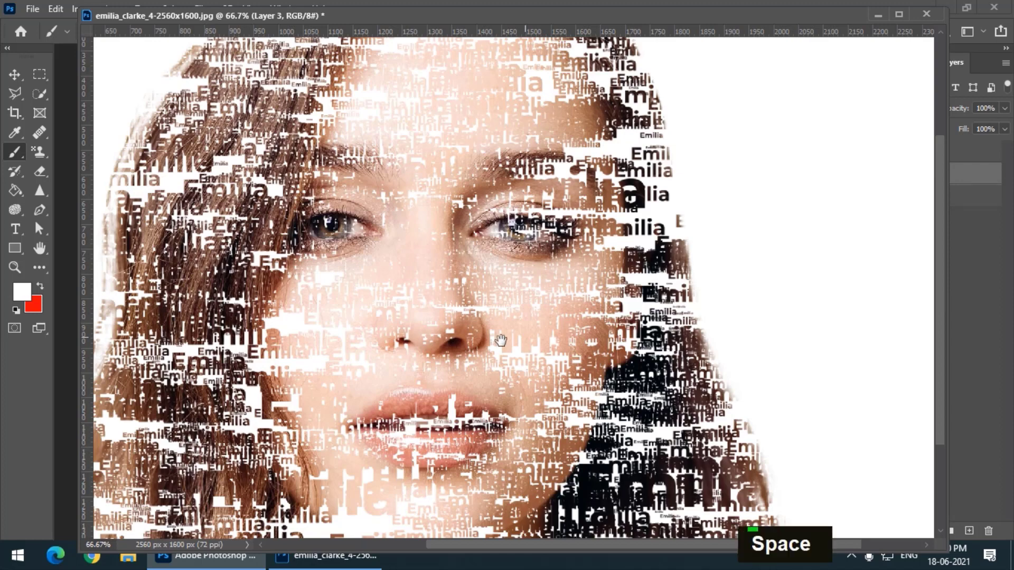
pyautogui.moveTo(450, 325); pyautogui.dragTo(533, 322)
pyautogui.press('space')
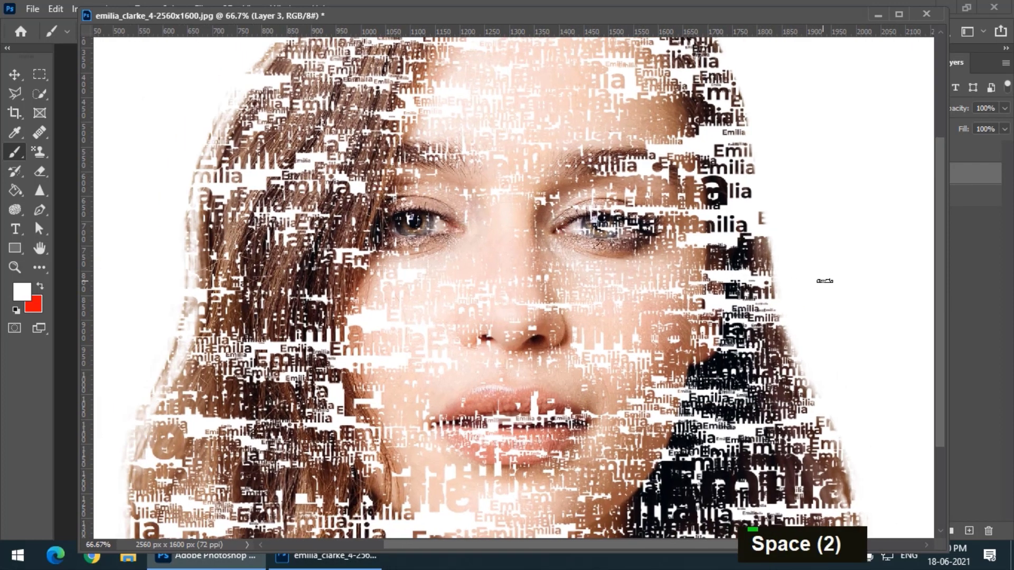